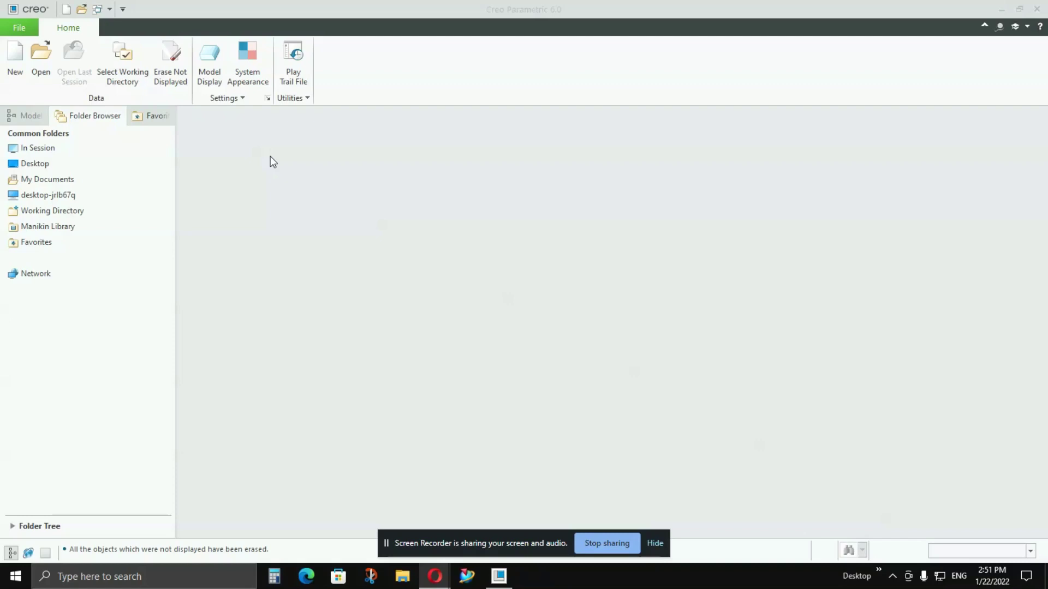
Create a new design assembly from the default template and open it in the Piping application.
left_click(14, 61)
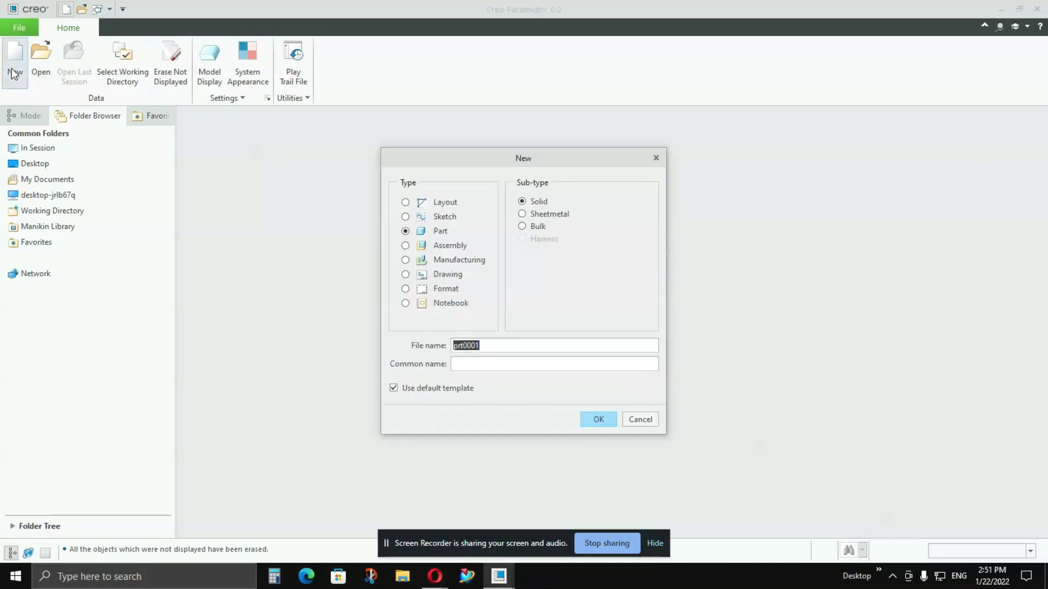
left_click(405, 245)
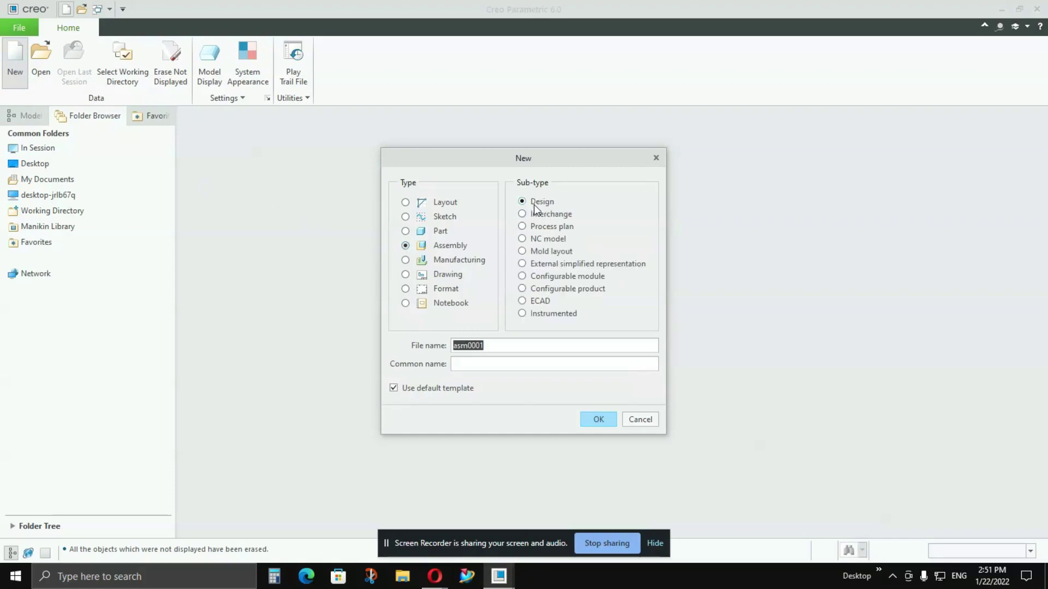
left_click(598, 420)
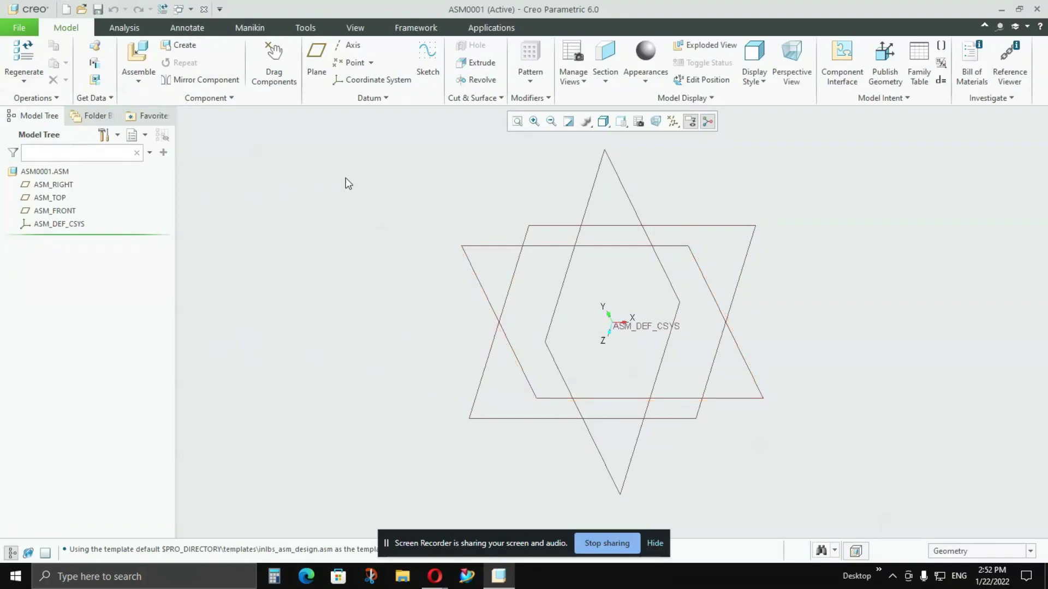
left_click(494, 29)
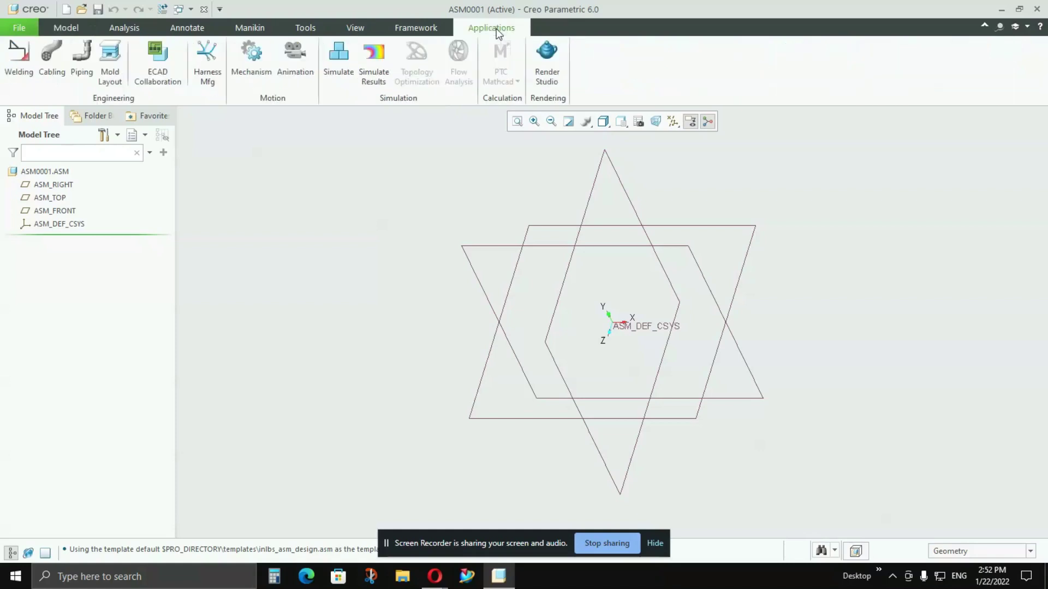
left_click(85, 79)
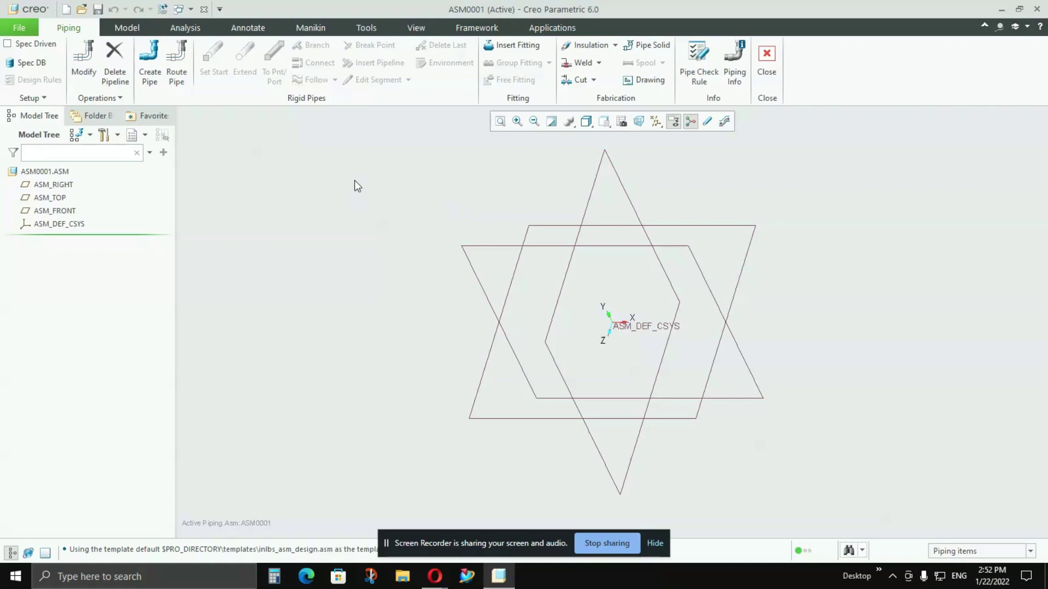
Create a datum point placed on the assembly coordinate system ASM_DEF_CSYS.
left_click(128, 28)
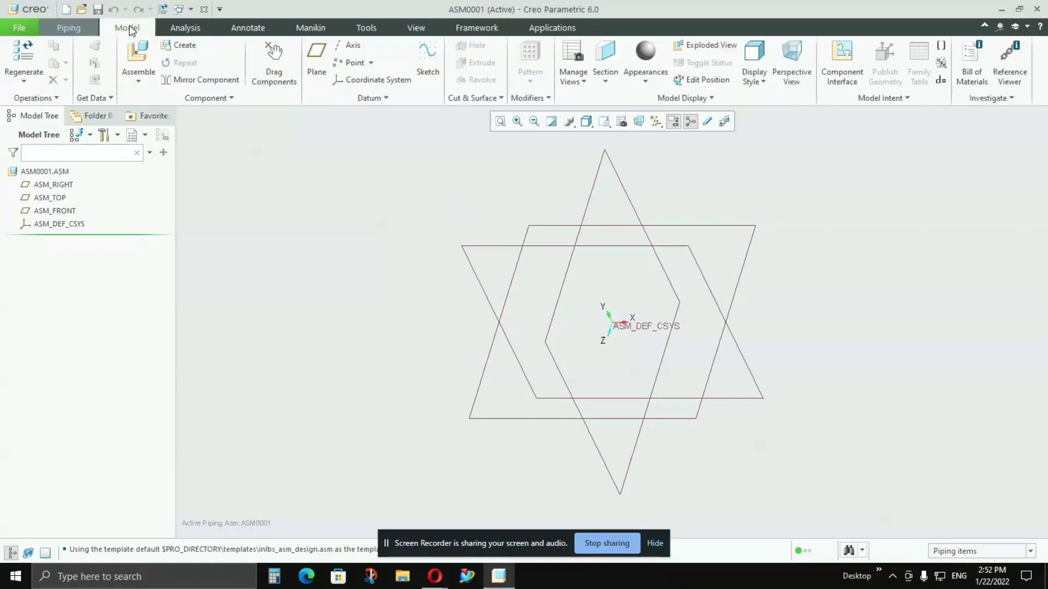
left_click(356, 70)
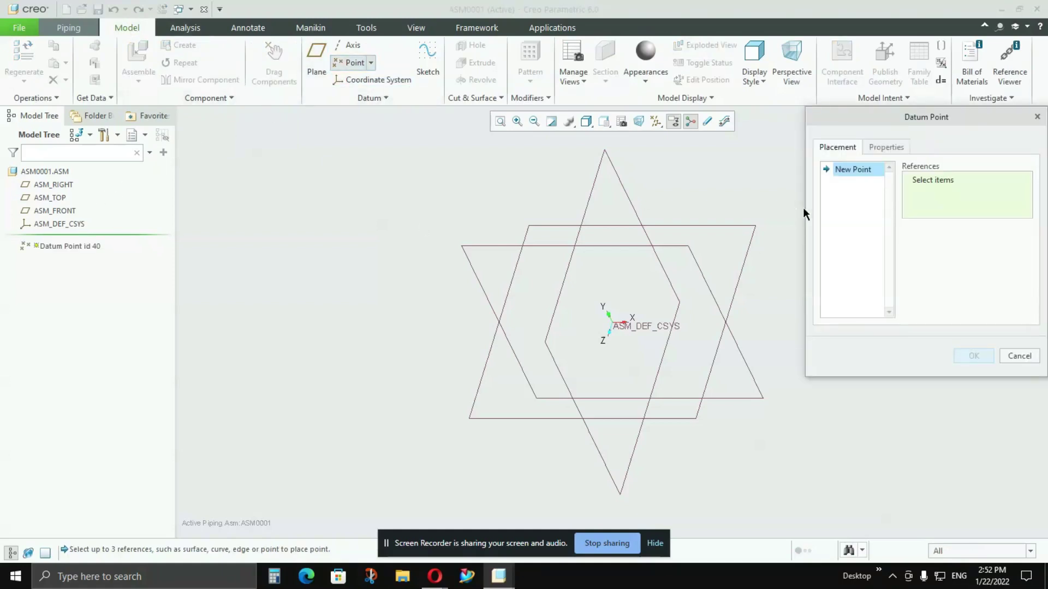
left_click(926, 180)
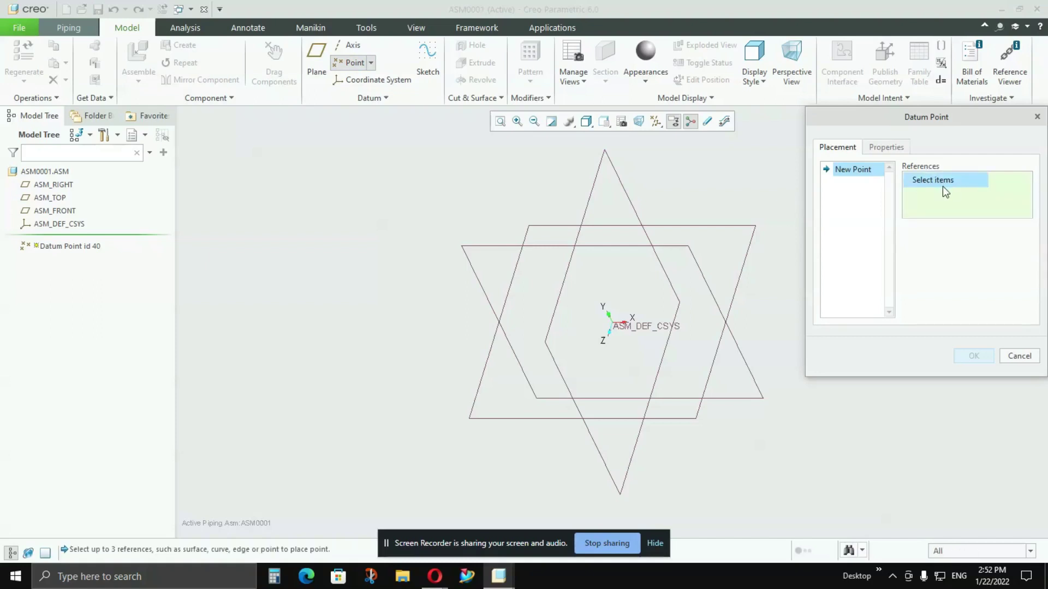
left_click(56, 225)
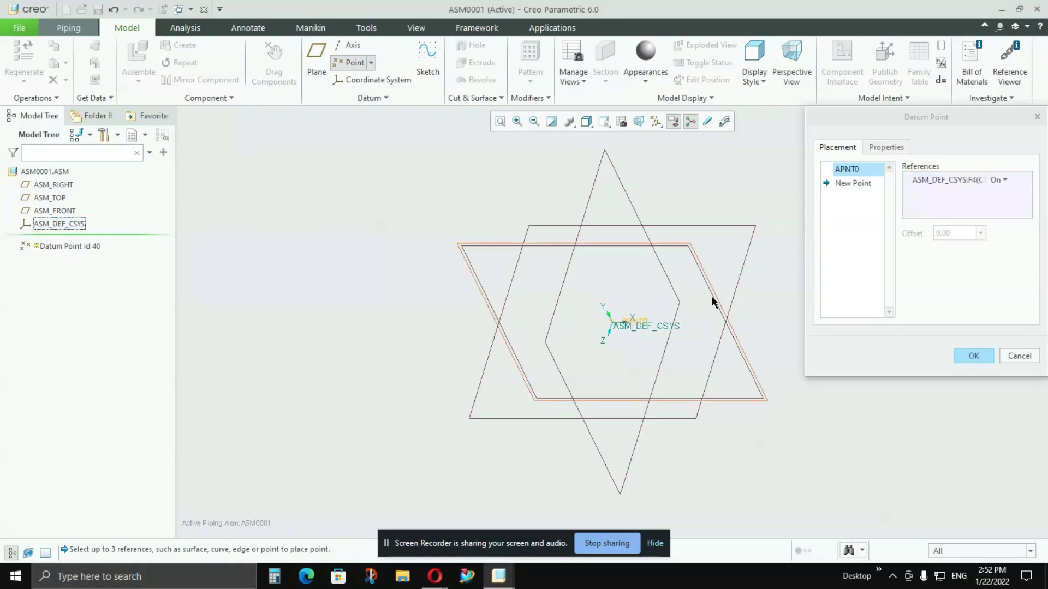
left_click(974, 356)
left_click(309, 304)
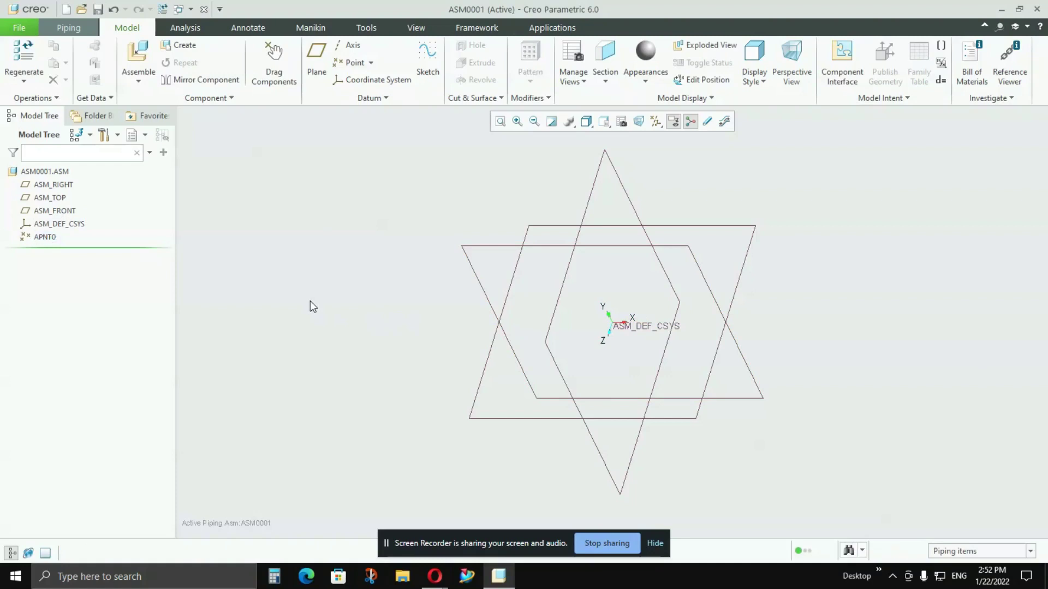
Return to the Piping application and create a pipeline named pipe1 with a new line stock named 123.
left_click(555, 34)
left_click(87, 77)
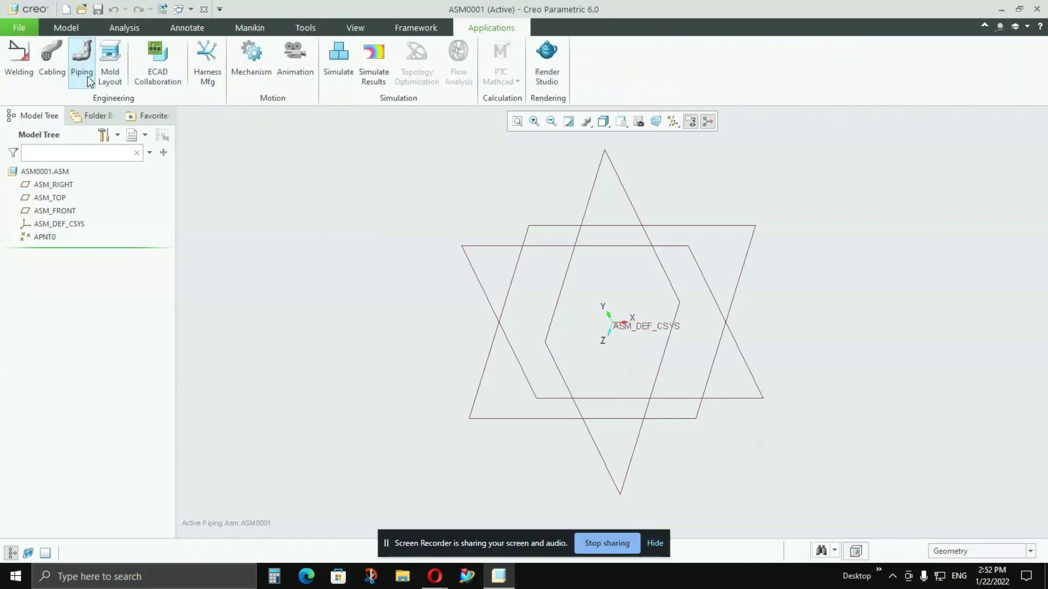
left_click(87, 77)
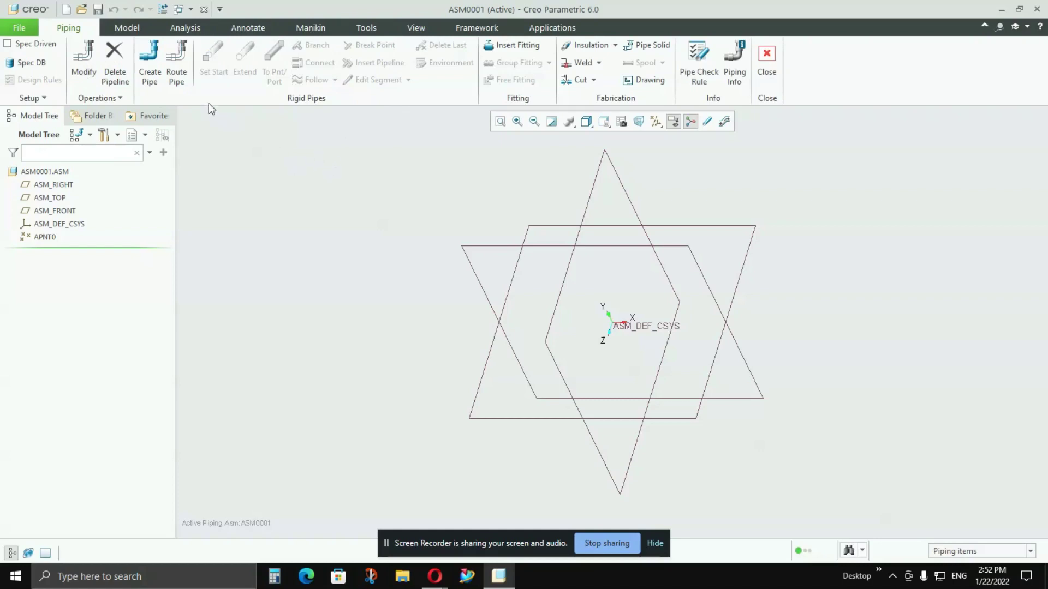
left_click(151, 87)
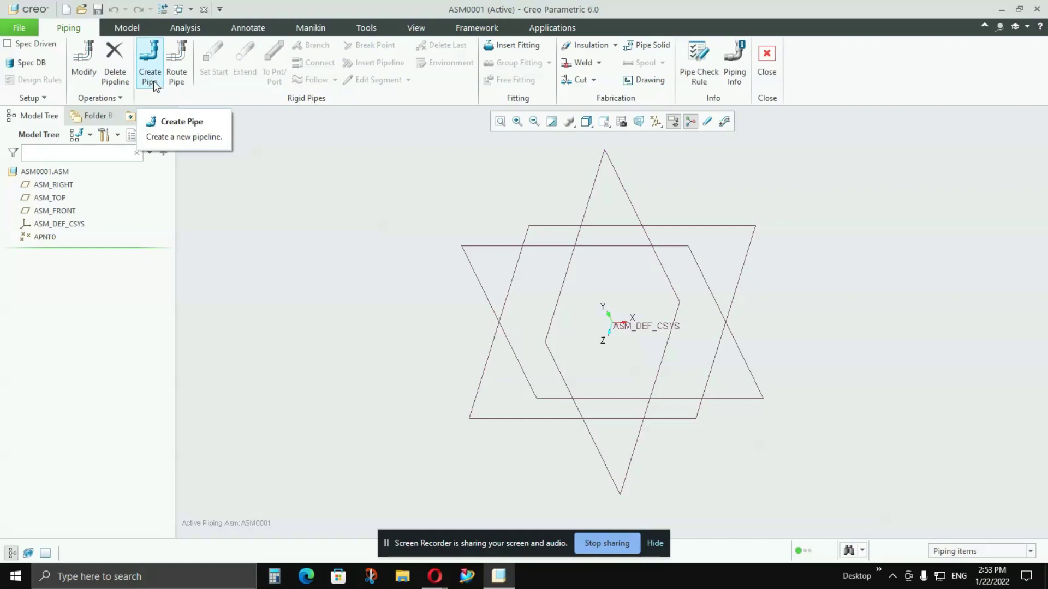
left_click(153, 81)
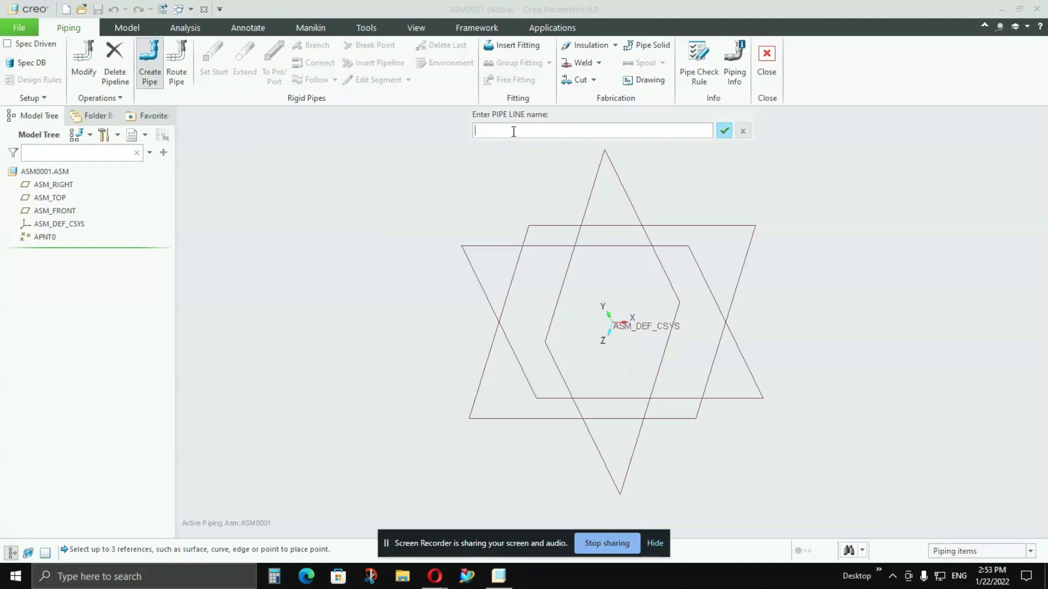
type("pipe1")
key("Return")
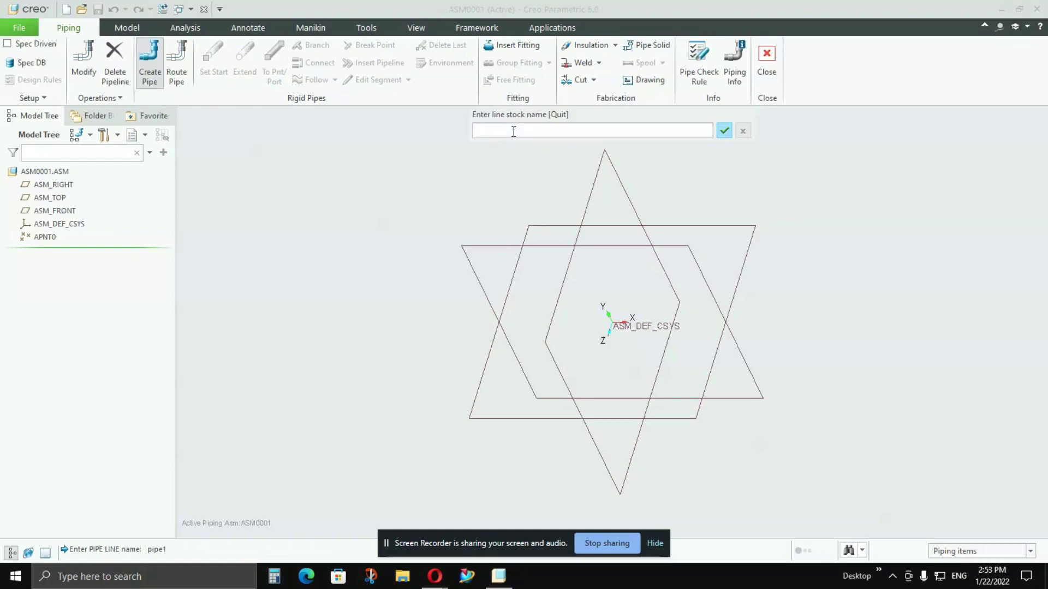
type("123")
key("Return")
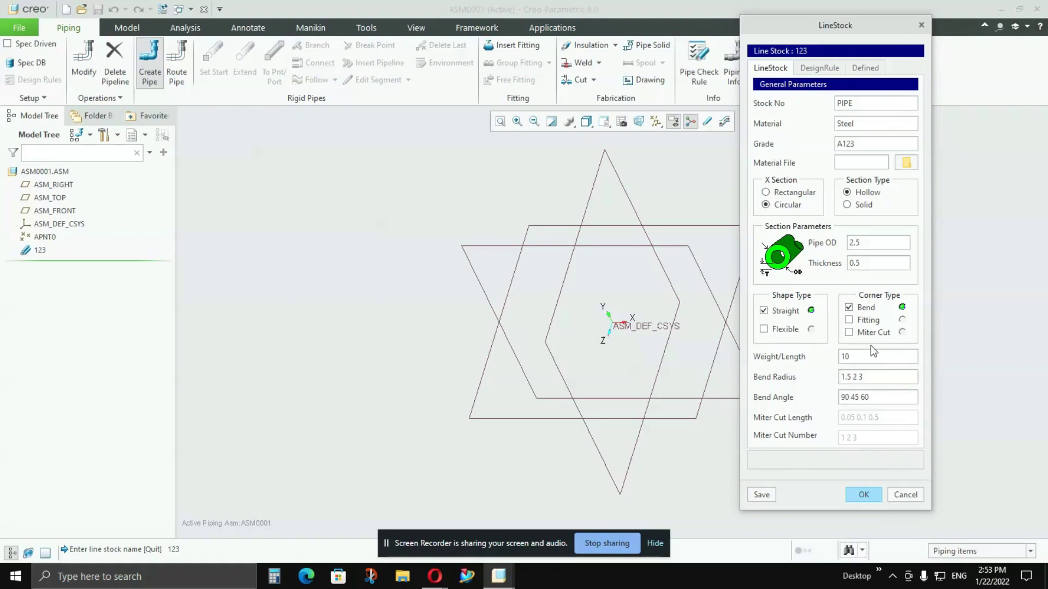
Set the line stock's pipe outside diameter to 100 and its wall thickness to 5.
left_click(886, 246)
double_click(886, 246)
type("100")
key("Return")
left_click(885, 264)
double_click(885, 264)
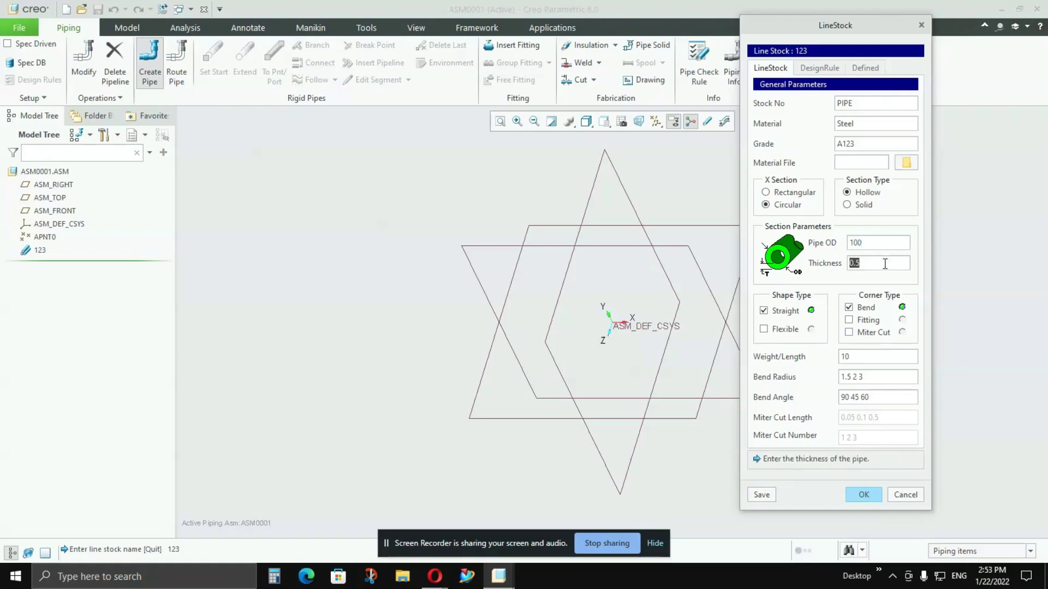
type("5")
key("Return")
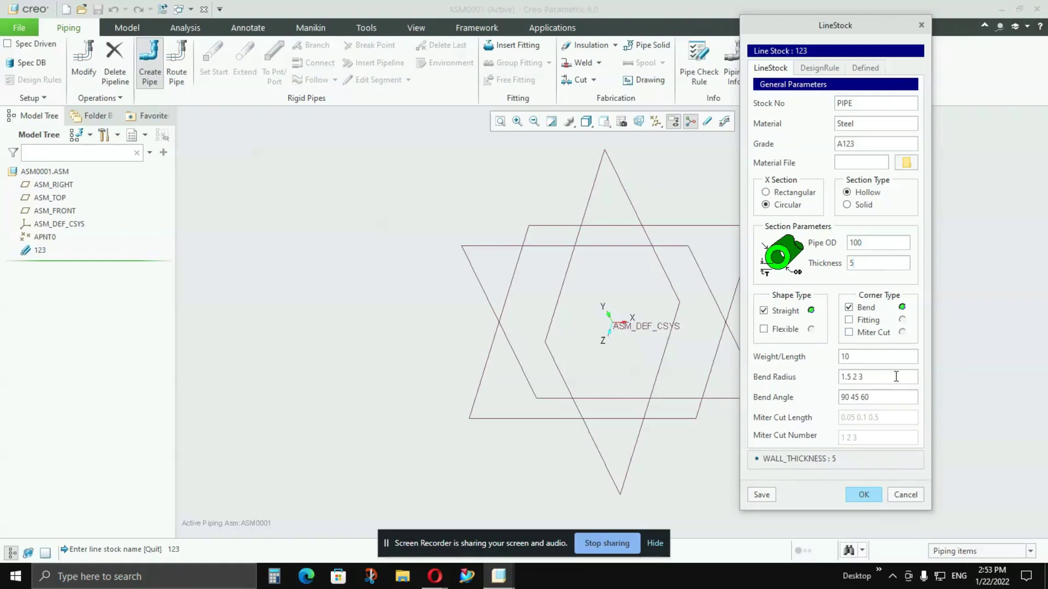
Set the line stock's bend radius to 100 and accept the line stock definition.
left_click(875, 379)
left_click_drag(875, 378, 831, 382)
type("100")
key("Return")
left_click(864, 495)
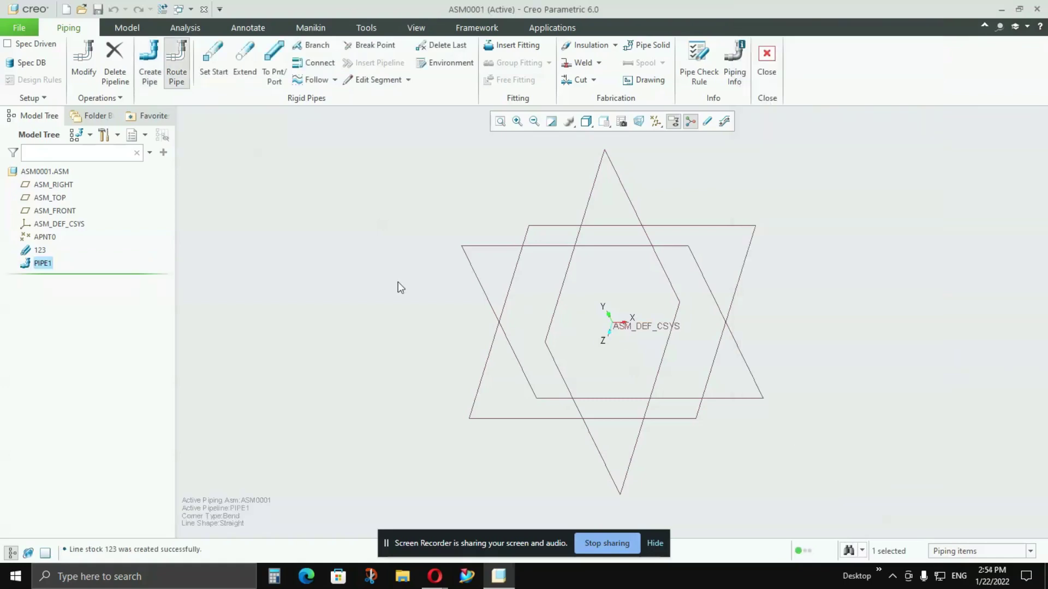
Set the start of the pipe route at datum point APNT0.
left_click(326, 288)
left_click(215, 79)
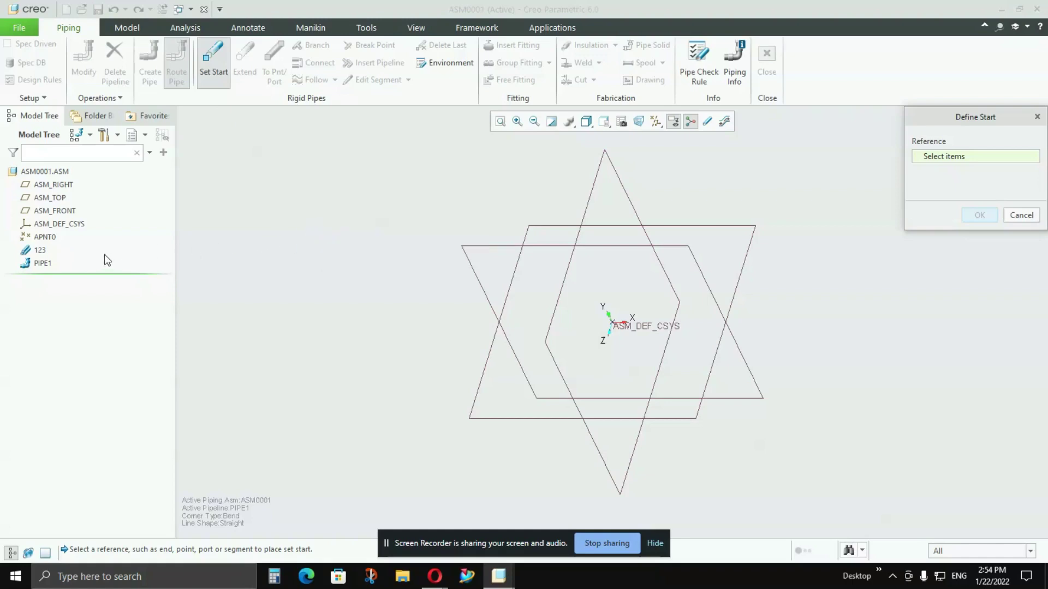
left_click(51, 239)
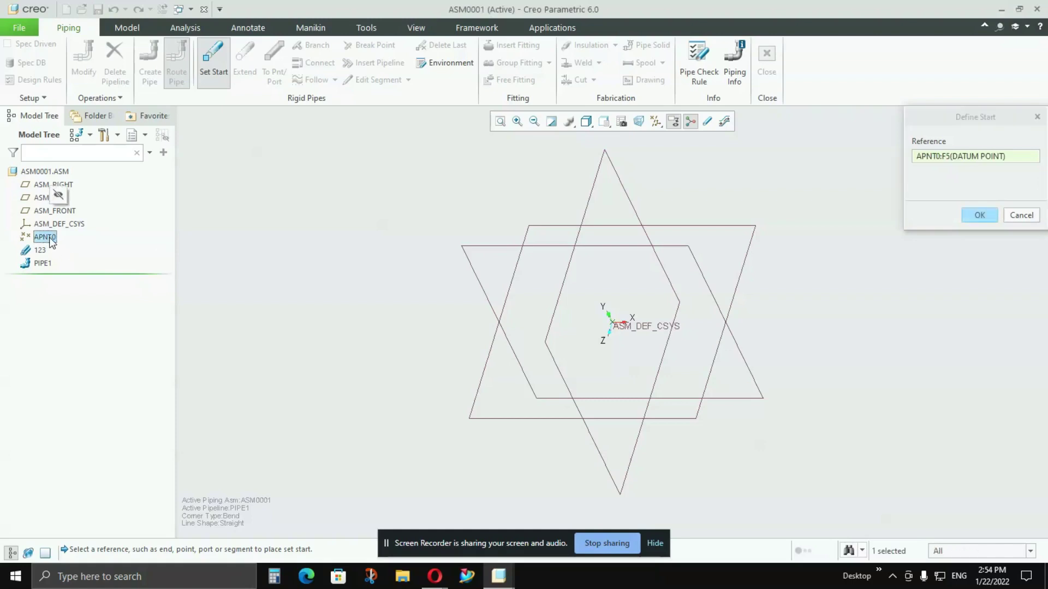
left_click(979, 216)
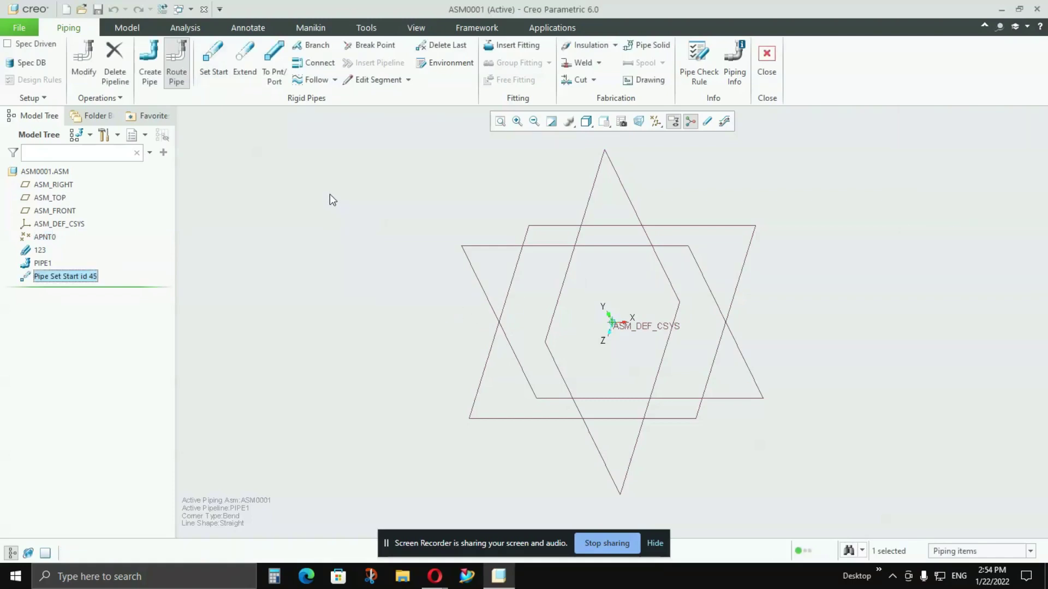
Extend the pipe route 500 along the X axis from the start point and apply the segment.
left_click(243, 71)
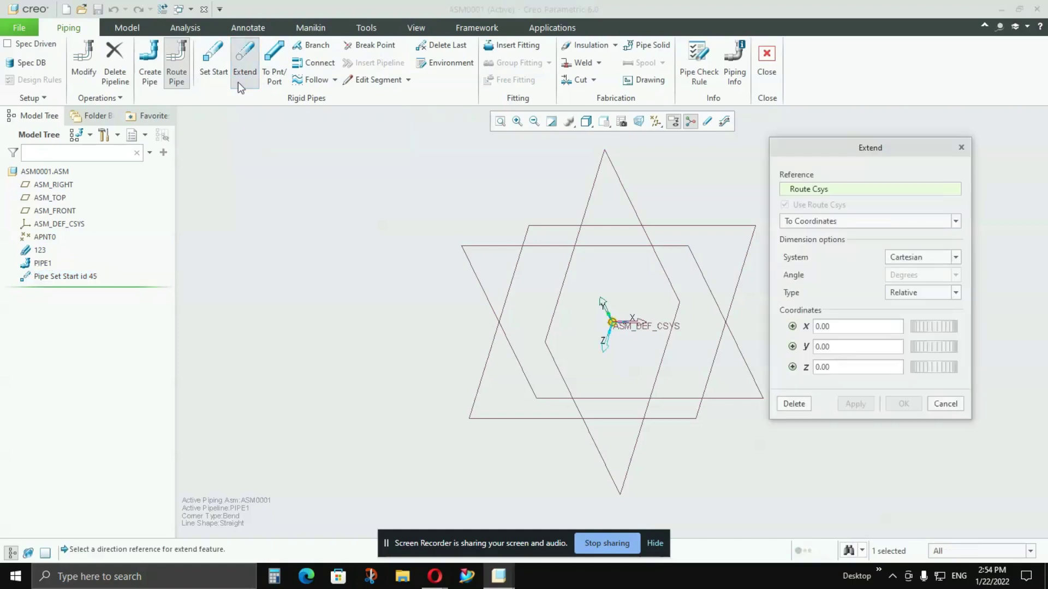
middle_click_drag(267, 241, 432, 306)
key("ctrl+d")
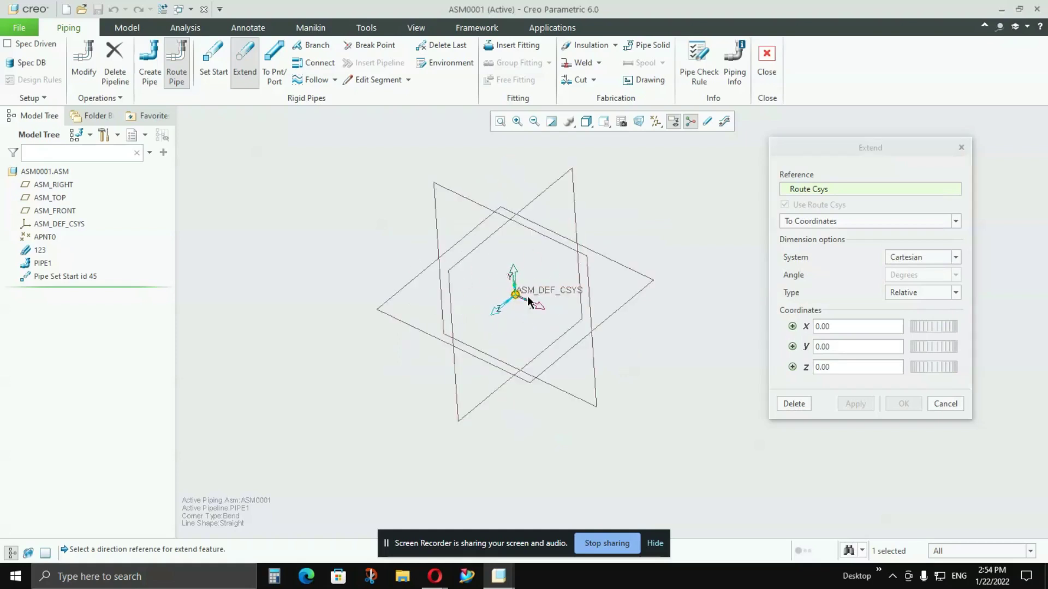
middle_click_drag(389, 223, 418, 257)
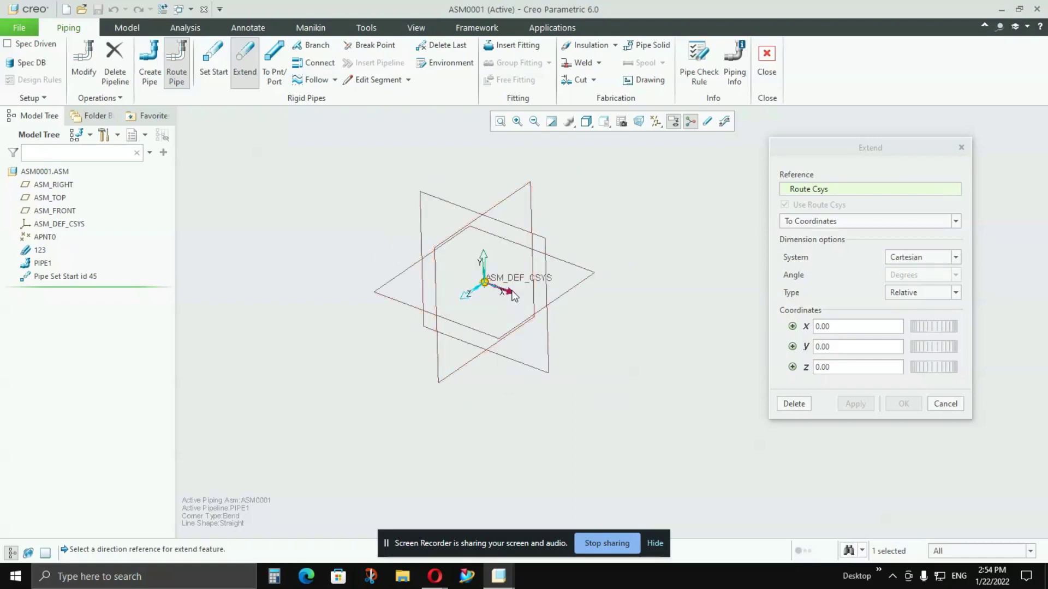
left_click_drag(513, 295, 567, 329)
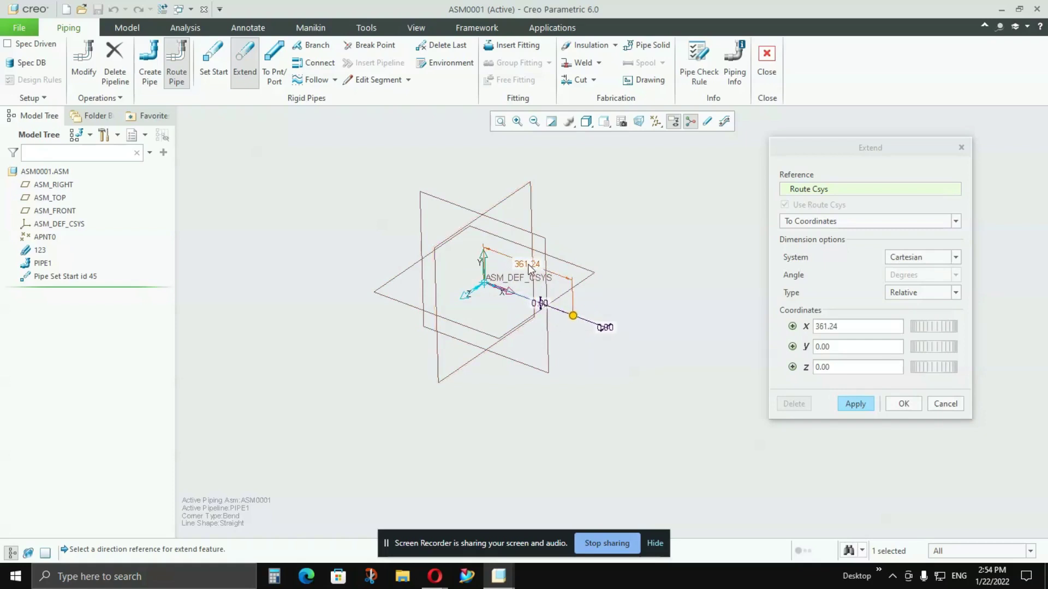
double_click(528, 265)
type("500")
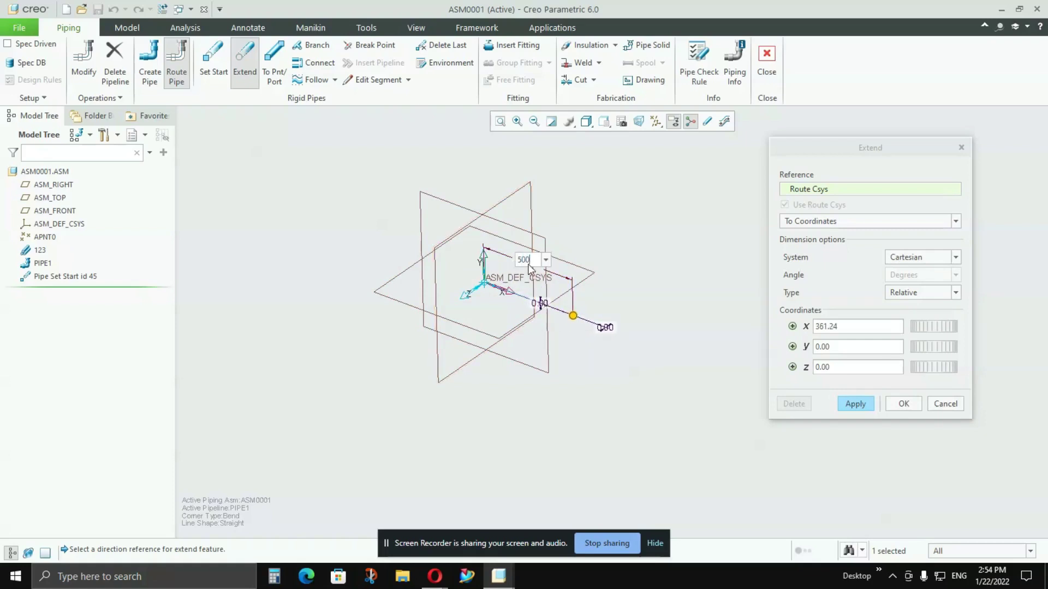
key("Return")
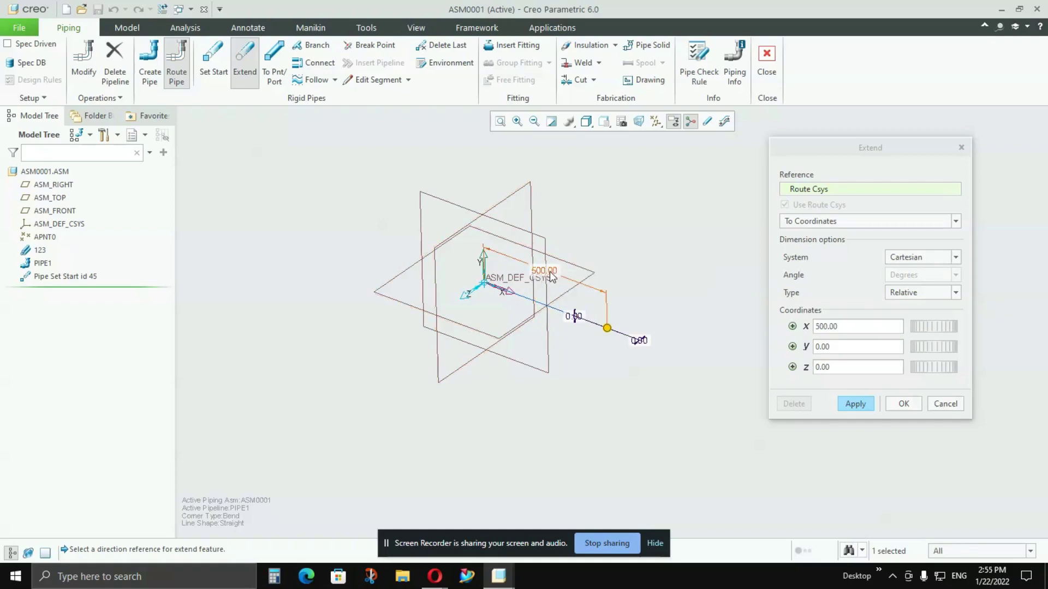
left_click_drag(851, 146, 858, 133)
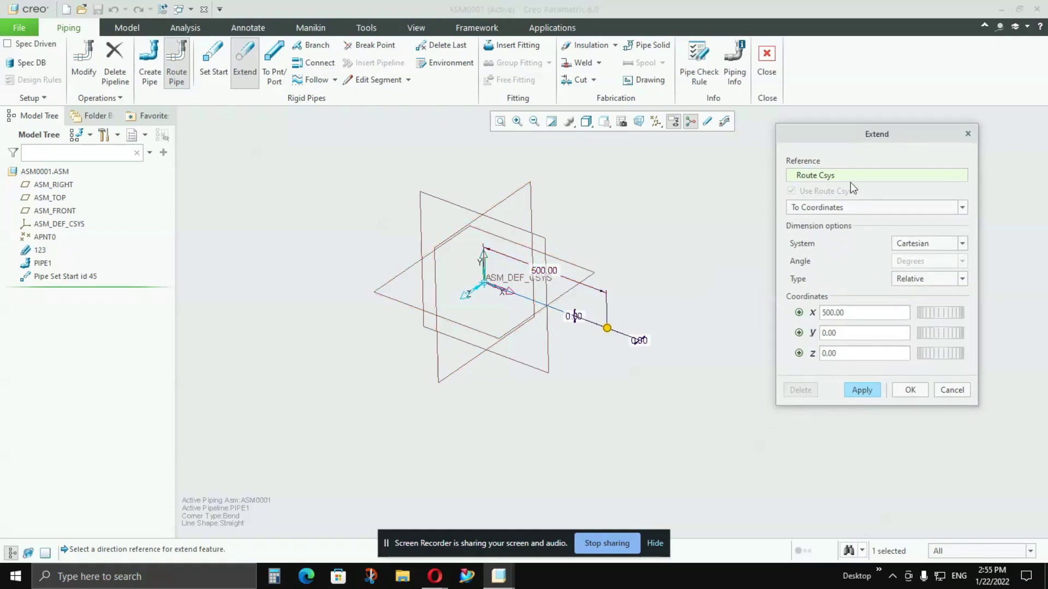
double_click(848, 313)
left_click(862, 390)
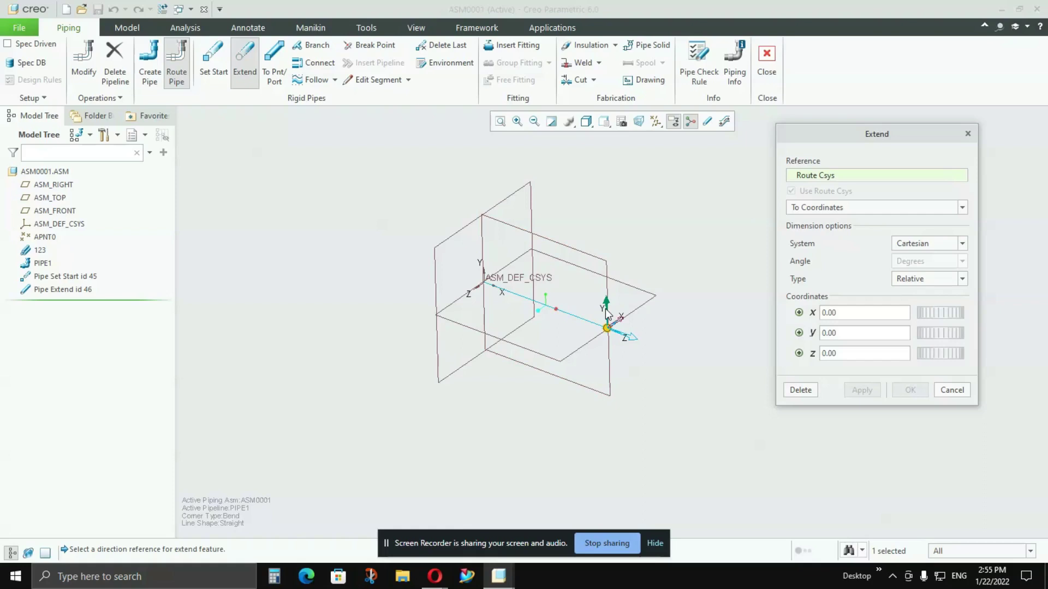
Extend the pipe route 500 along the route's Y axis from the end of the first segment.
left_click_drag(606, 313, 619, 197)
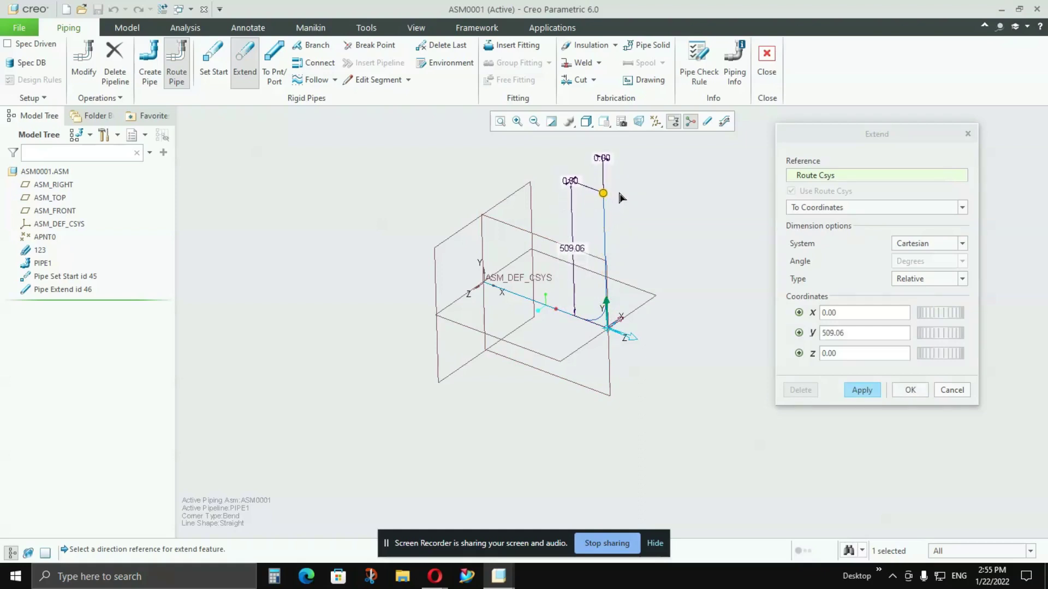
double_click(574, 250)
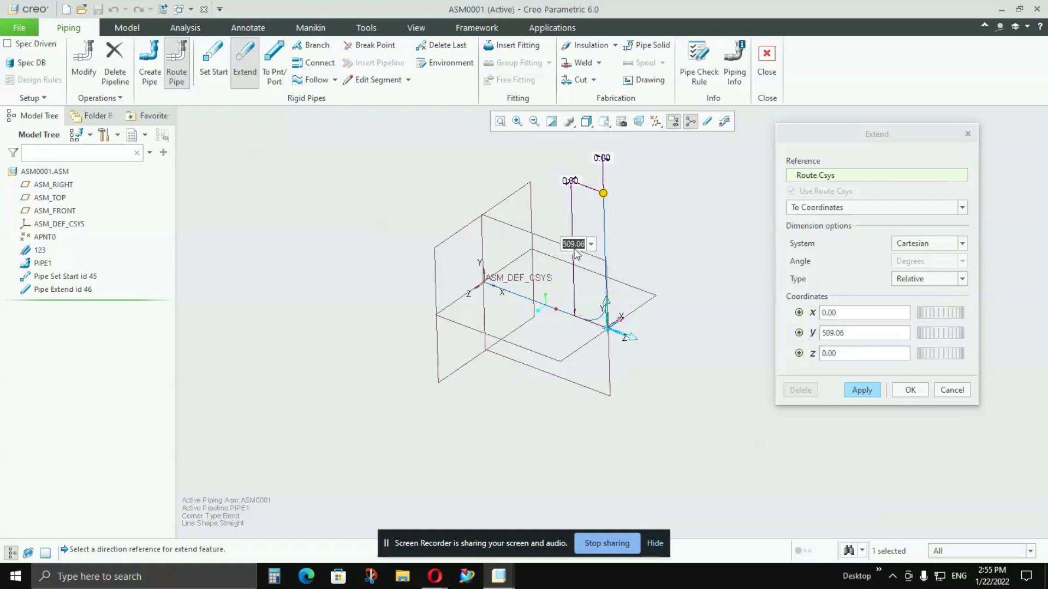
type("500")
key("Return")
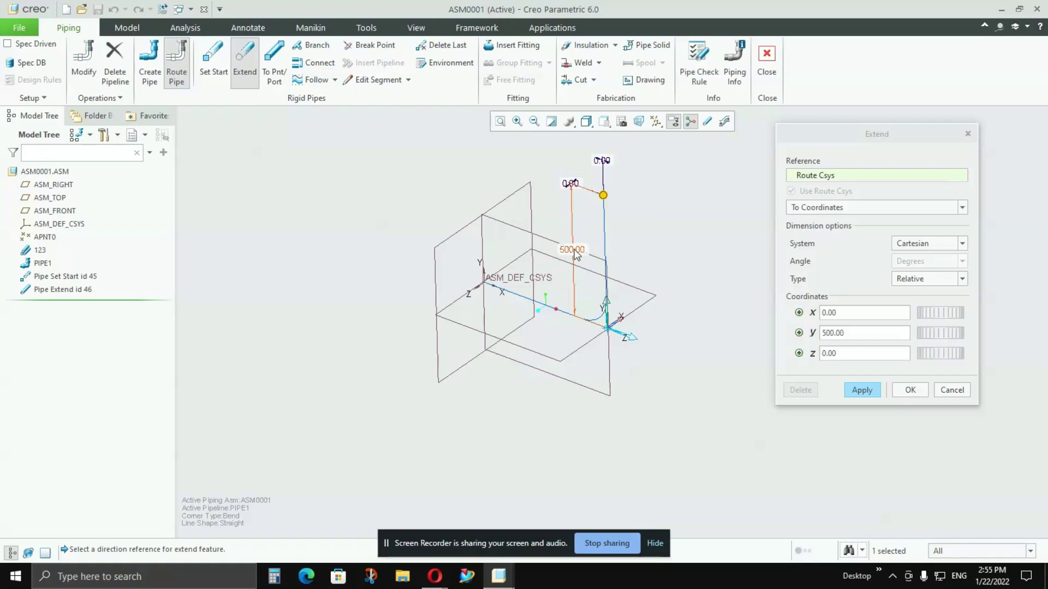
scroll(336, 279, "up", 2)
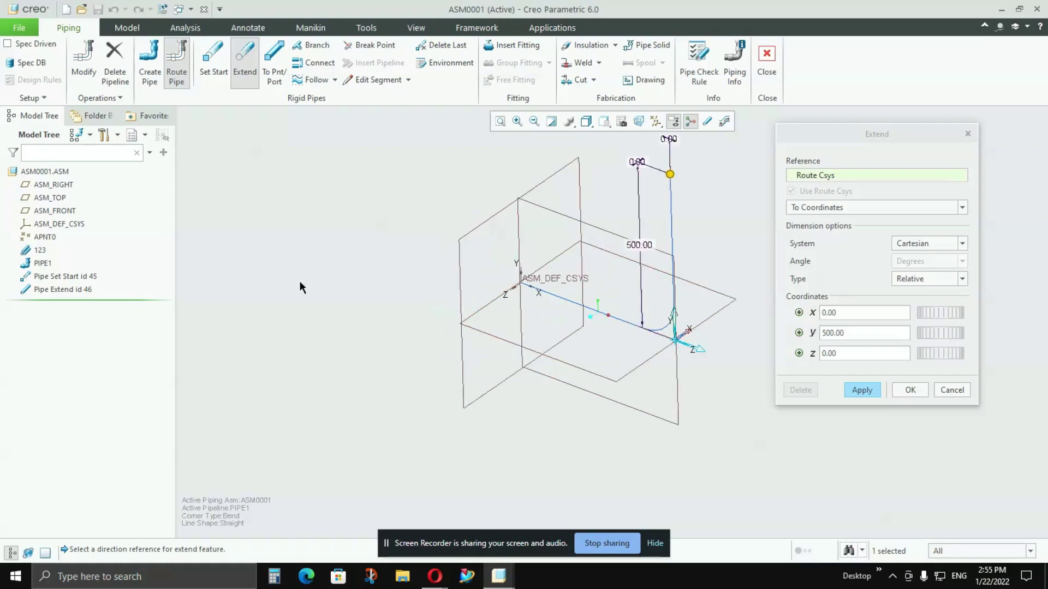
scroll(547, 216, "down", 1)
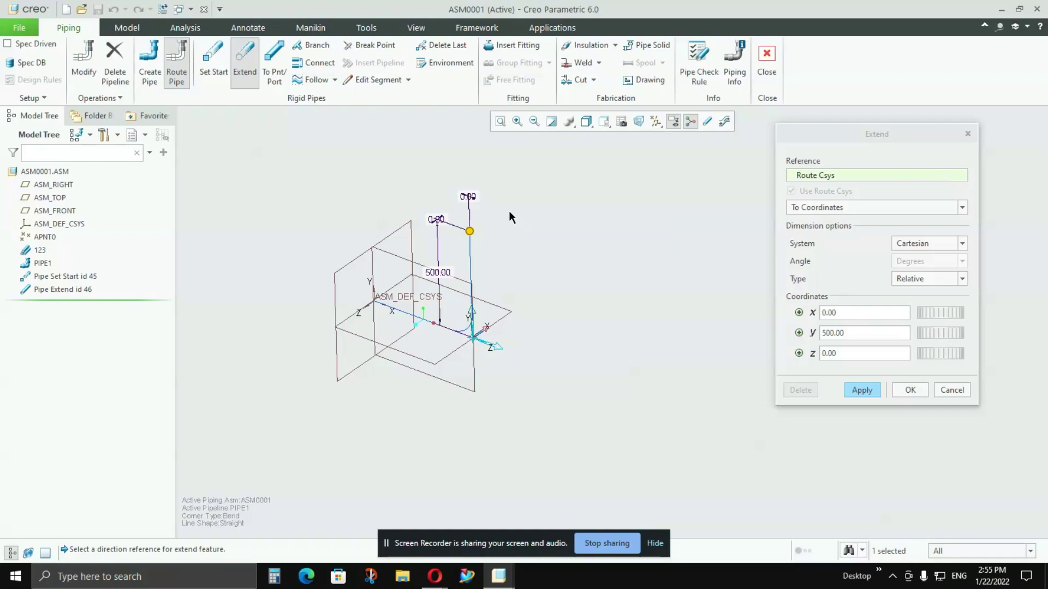
scroll(493, 216, "down", 1)
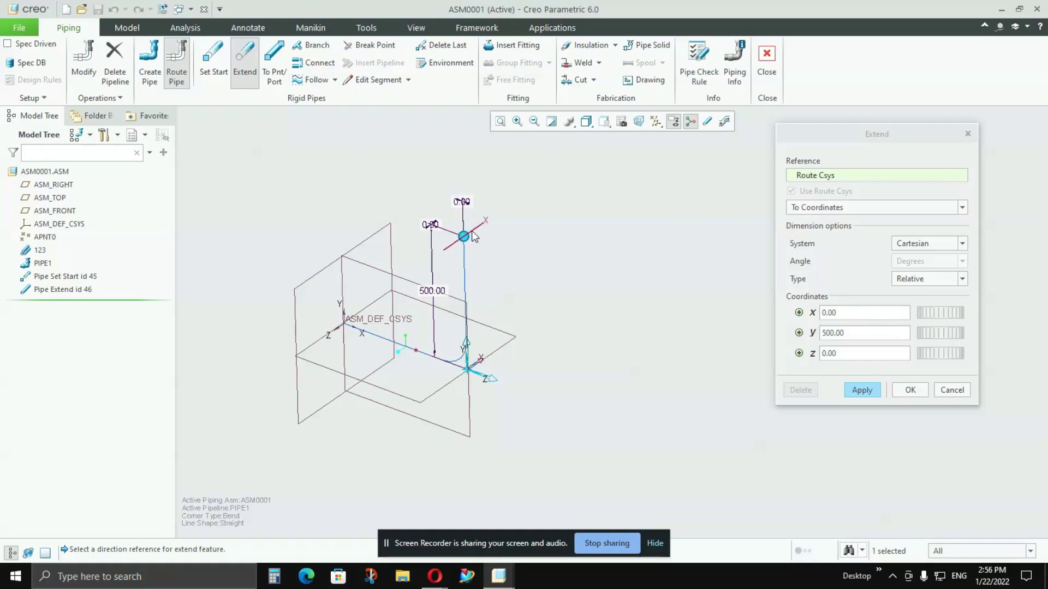
Try offsetting the segment's endpoint along X, set its X coordinate back to 0, and apply the segment.
left_click_drag(479, 231, 503, 227)
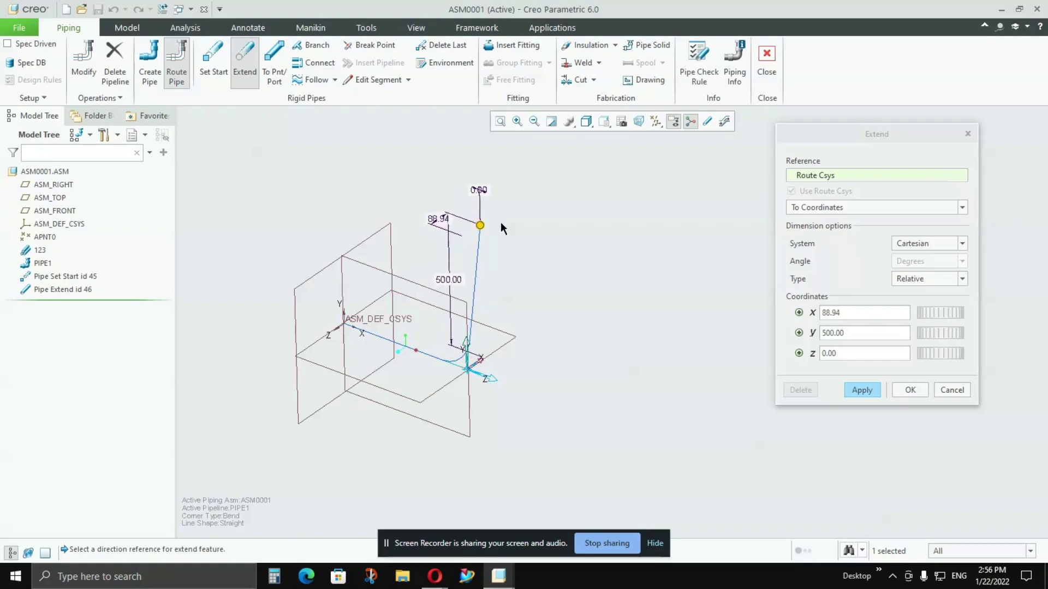
double_click(859, 316)
type("0")
key("Return")
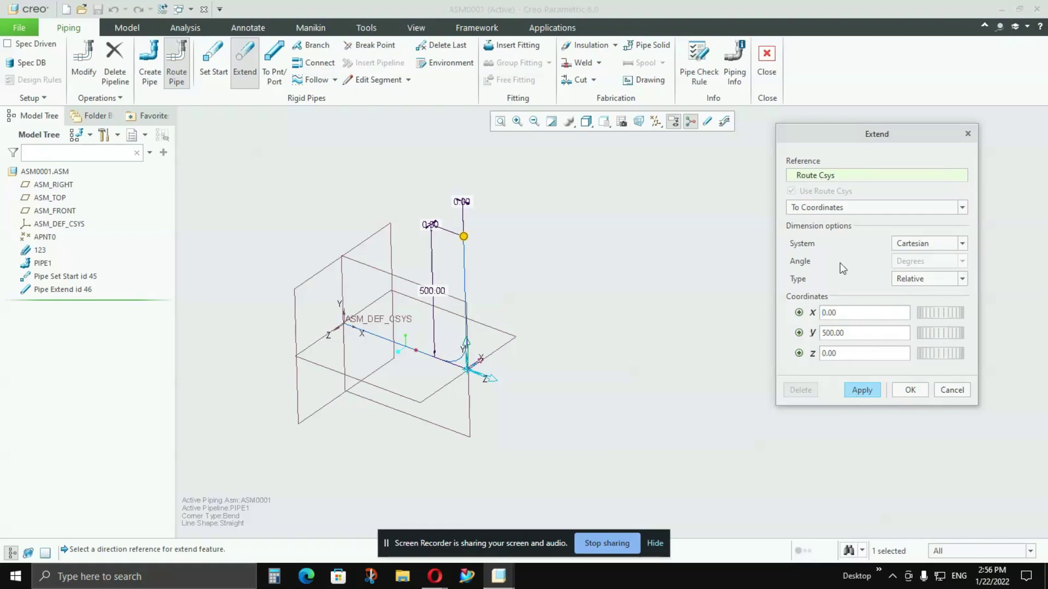
left_click(862, 389)
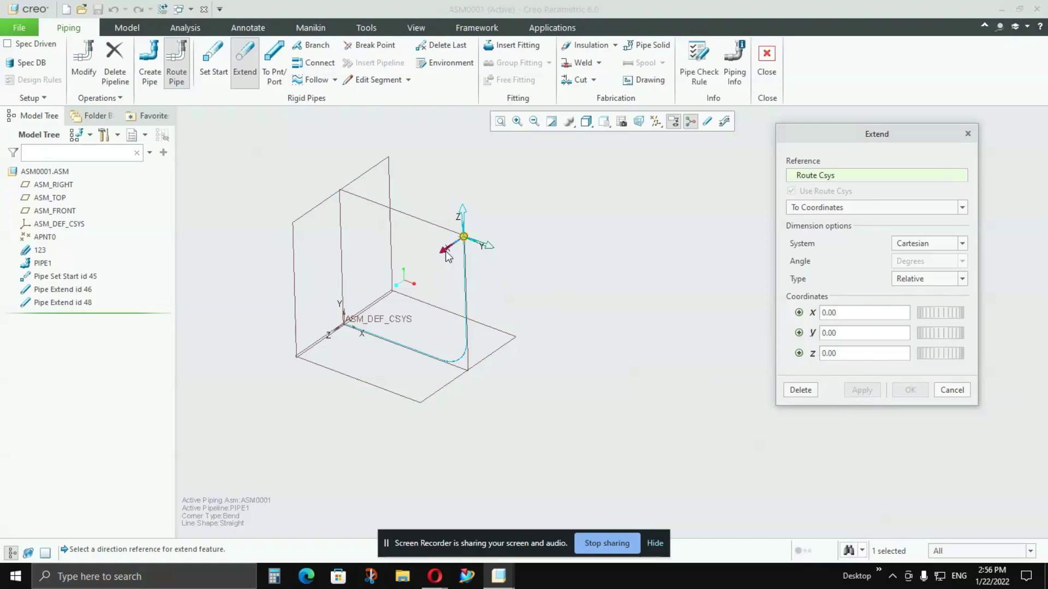
Extend the pipe route -500 along the route's X axis from the vertical segment's end and apply the segment.
left_click_drag(446, 251, 565, 211)
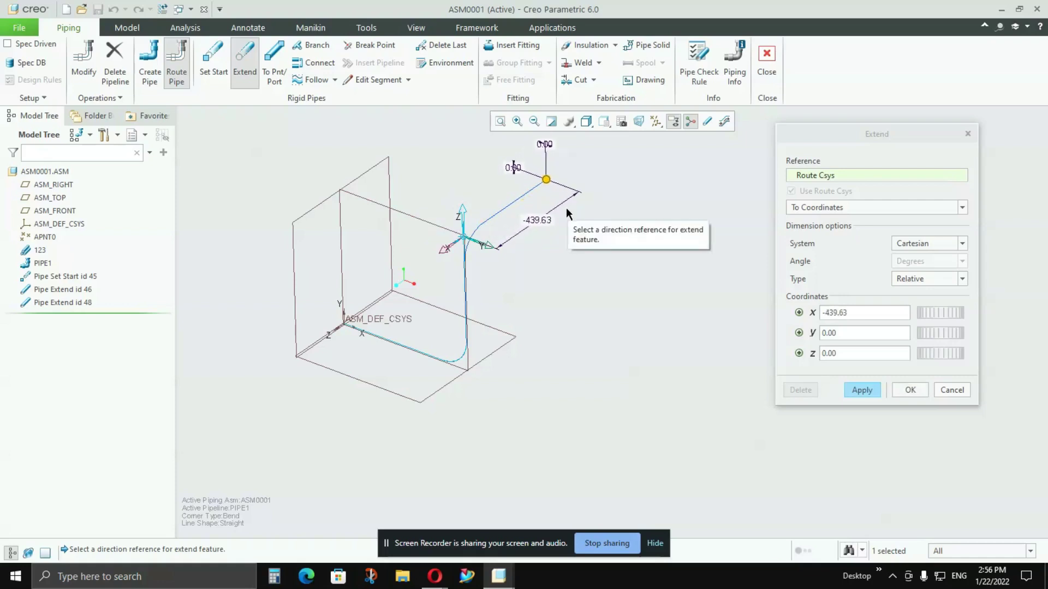
double_click(539, 222)
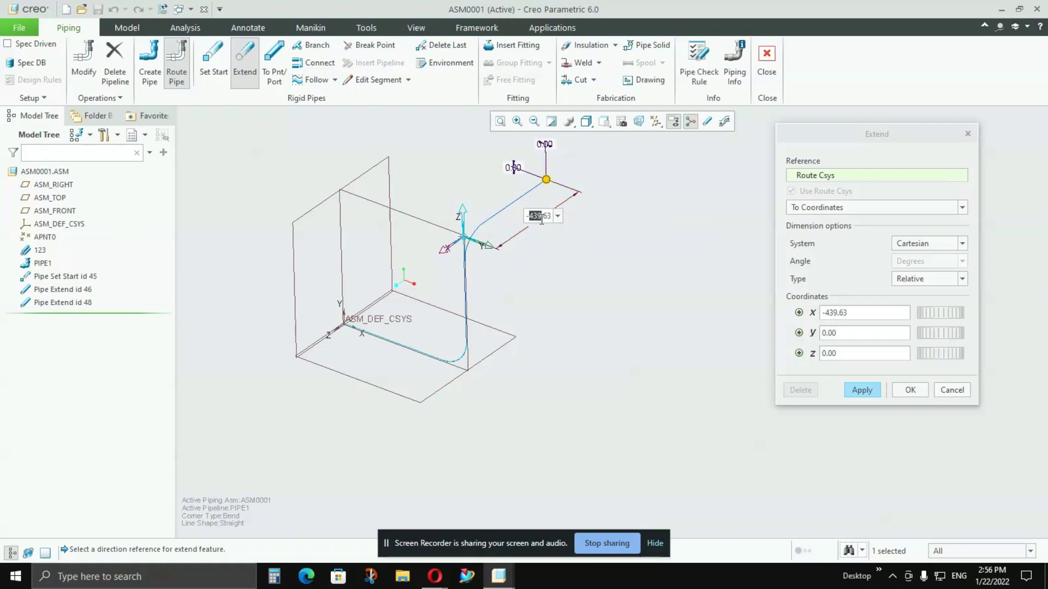
type("-500")
key("Return")
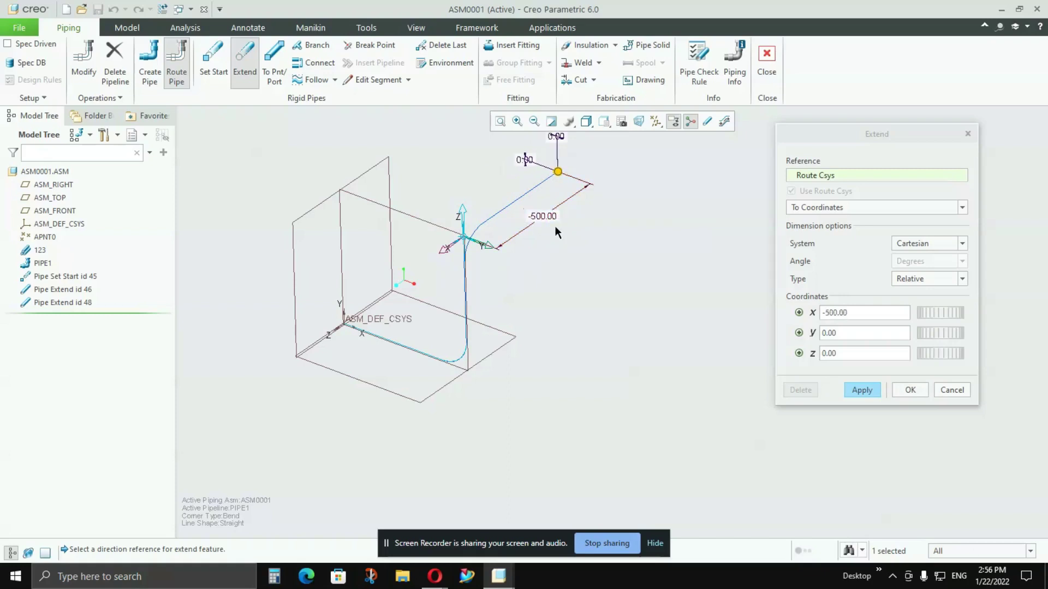
scroll(493, 364, "up", 3)
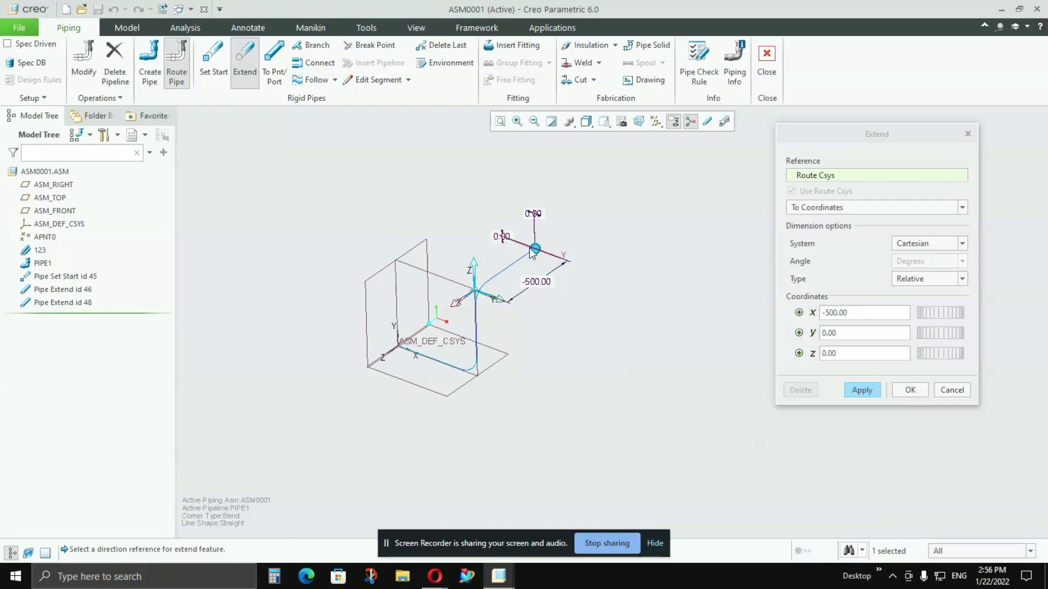
left_click(860, 389)
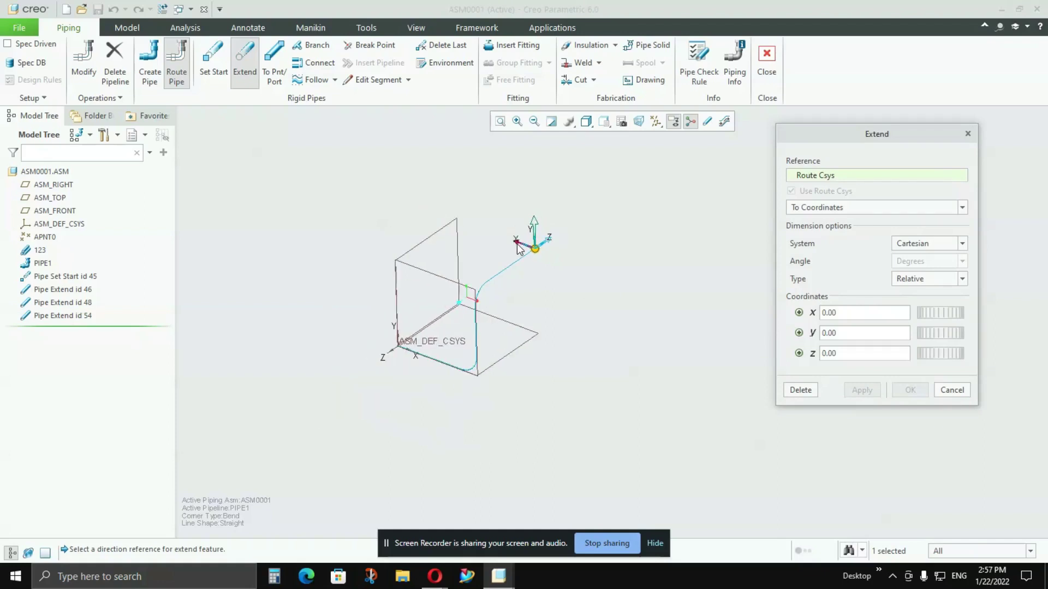
Extend the pipe route 500 along the route's X axis, apply this final segment and finish extending.
left_click_drag(518, 248, 463, 235)
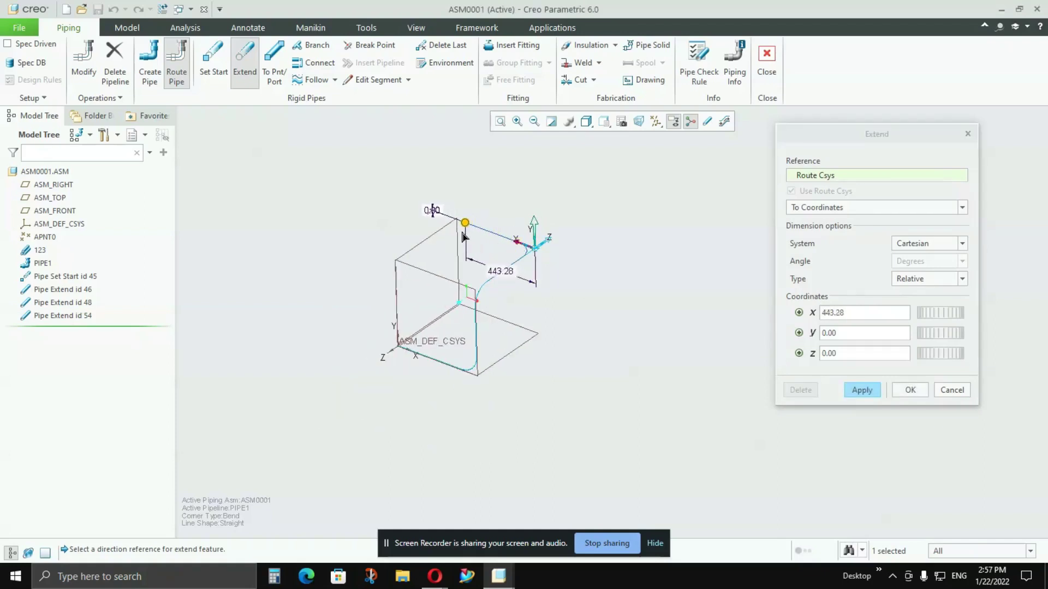
double_click(496, 277)
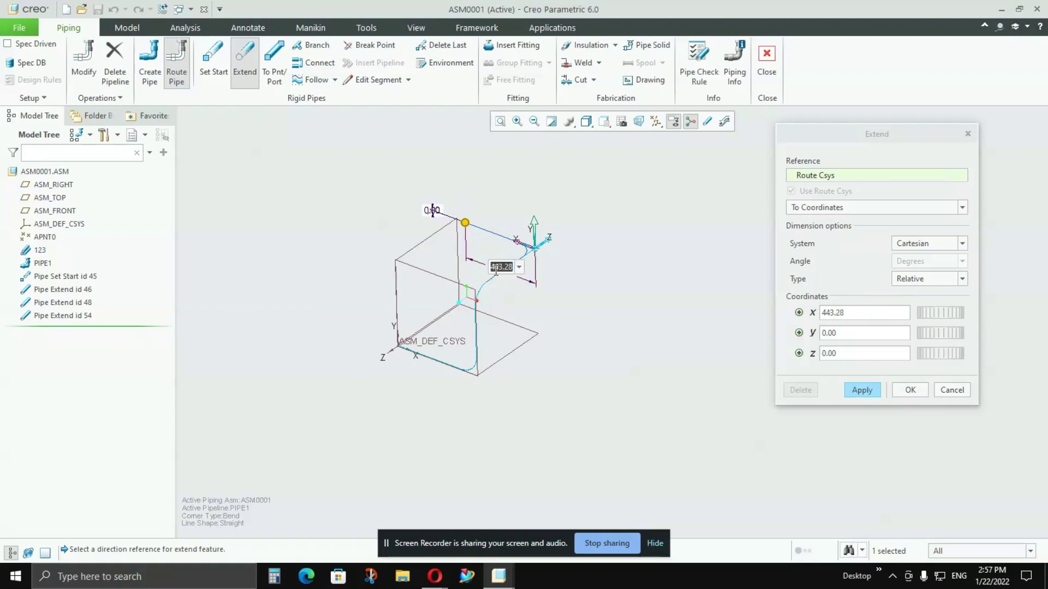
type("500")
key("Return")
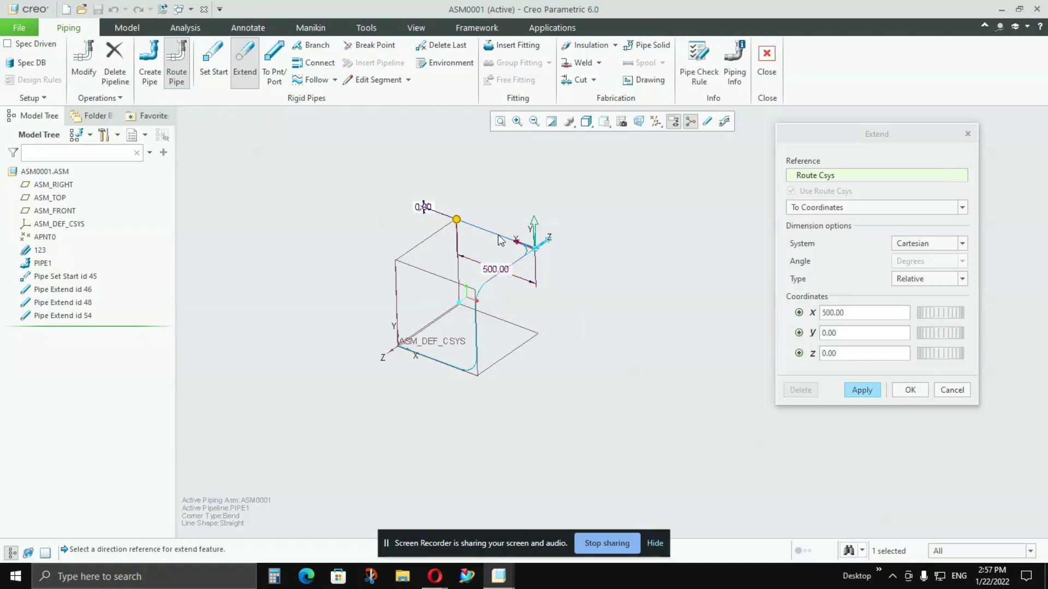
left_click(866, 391)
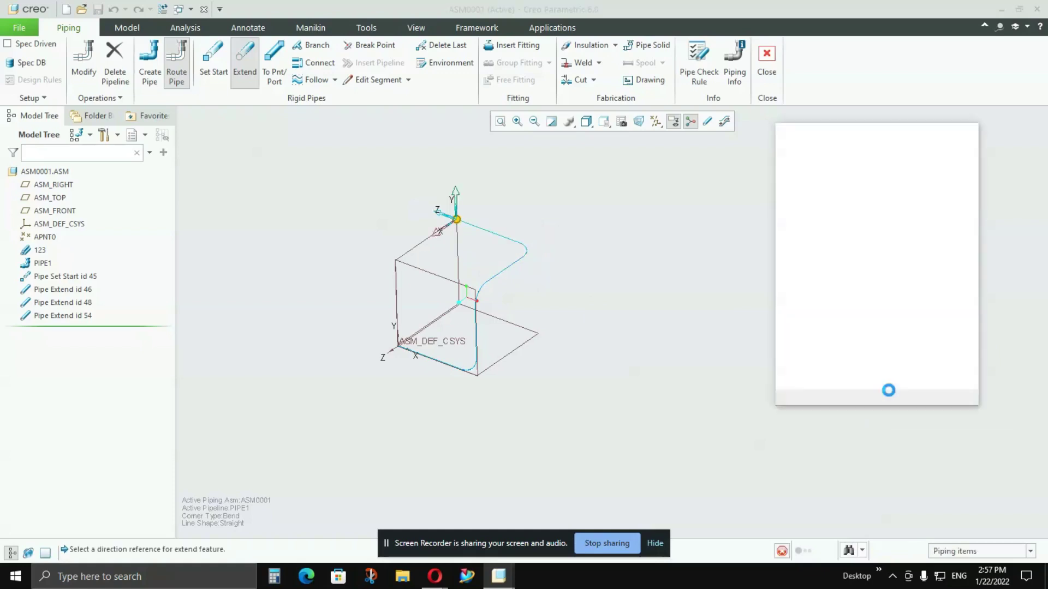
left_click(951, 391)
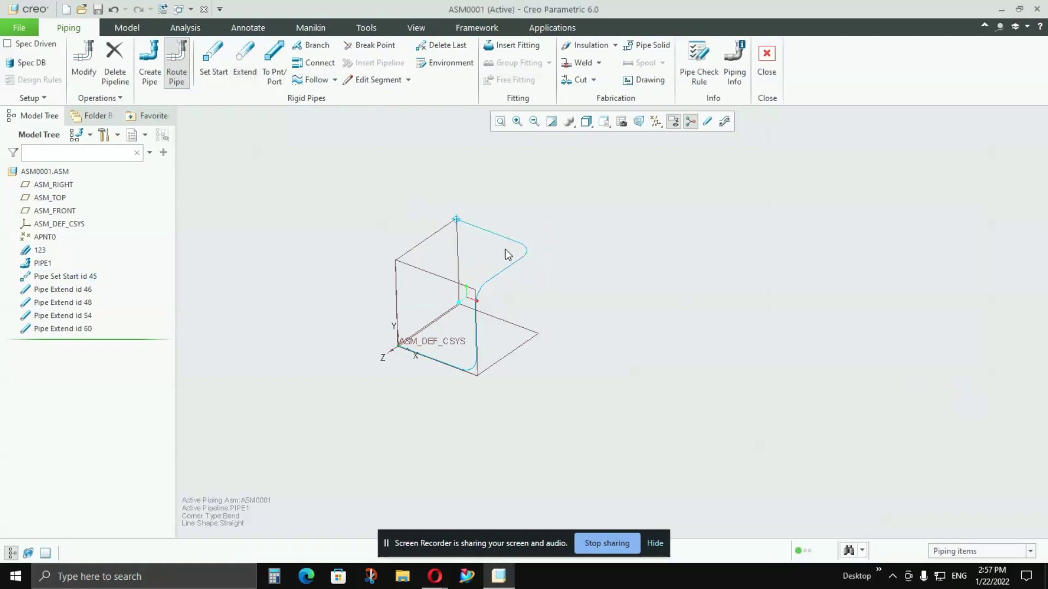
Hide the datum planes in the piping assembly.
middle_click_drag(456, 217, 516, 248)
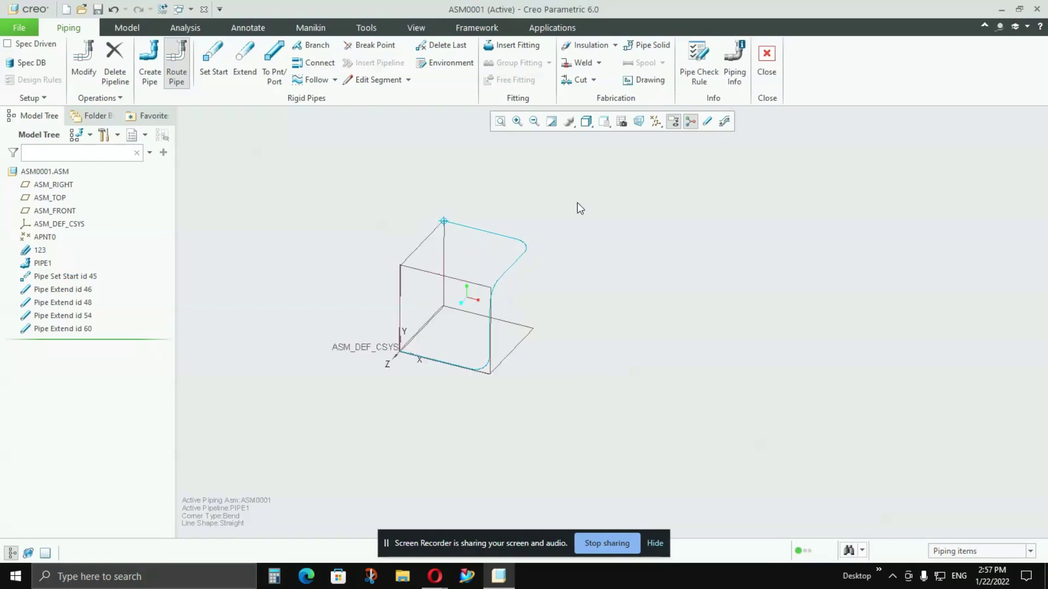
left_click(656, 121)
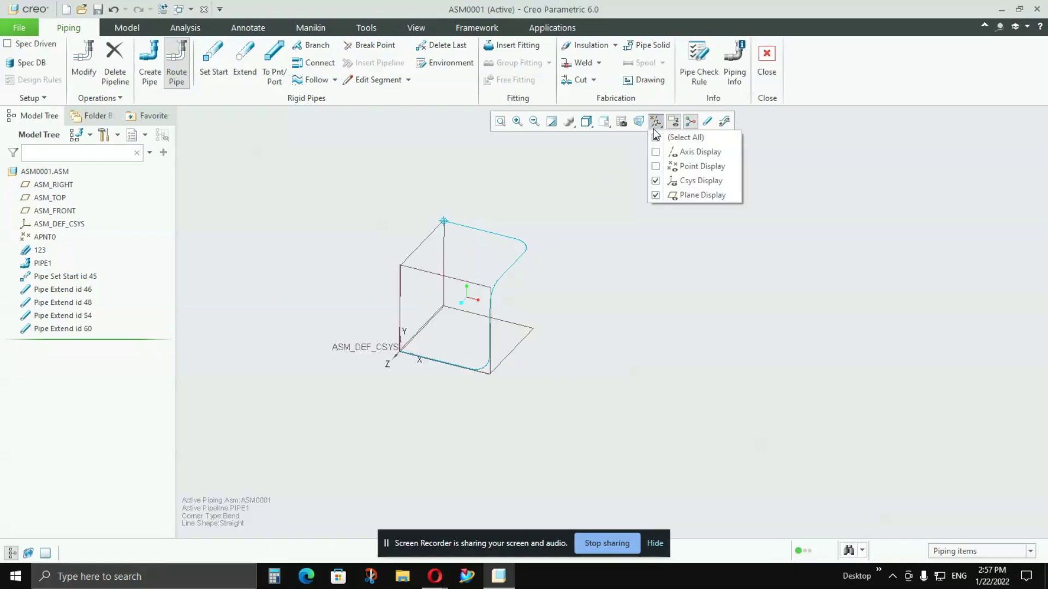
left_click(671, 197)
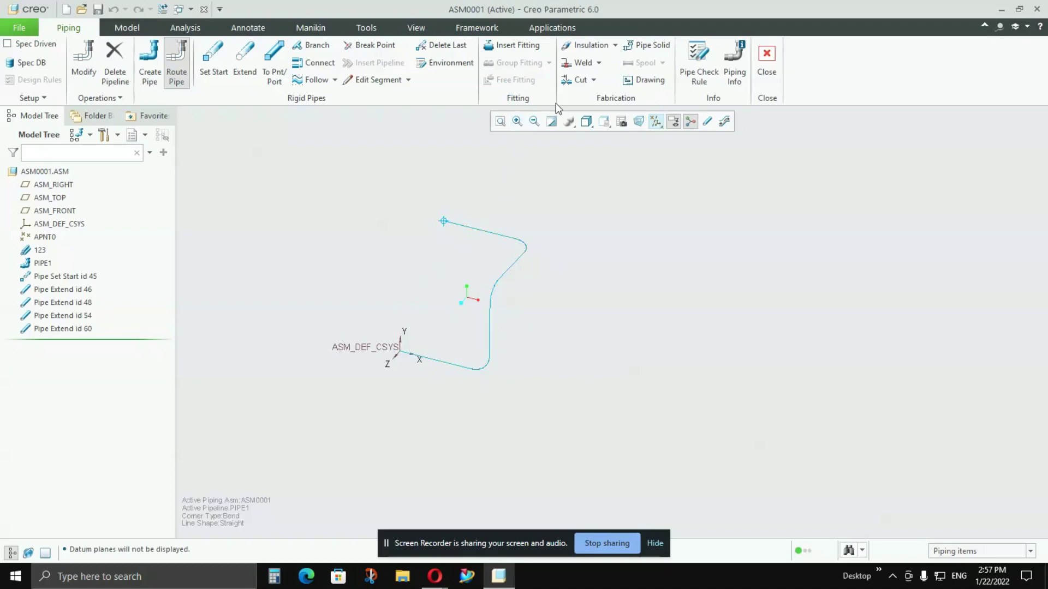
Create the pipe solid for the whole PIPE1 pipeline in ASM0001.
left_click(650, 48)
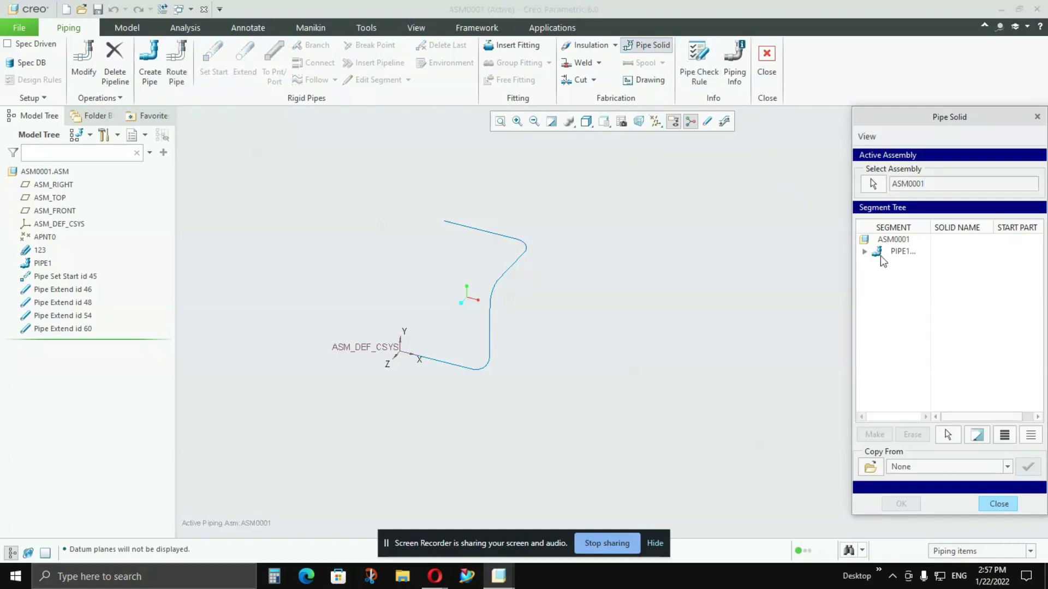
left_click(898, 254)
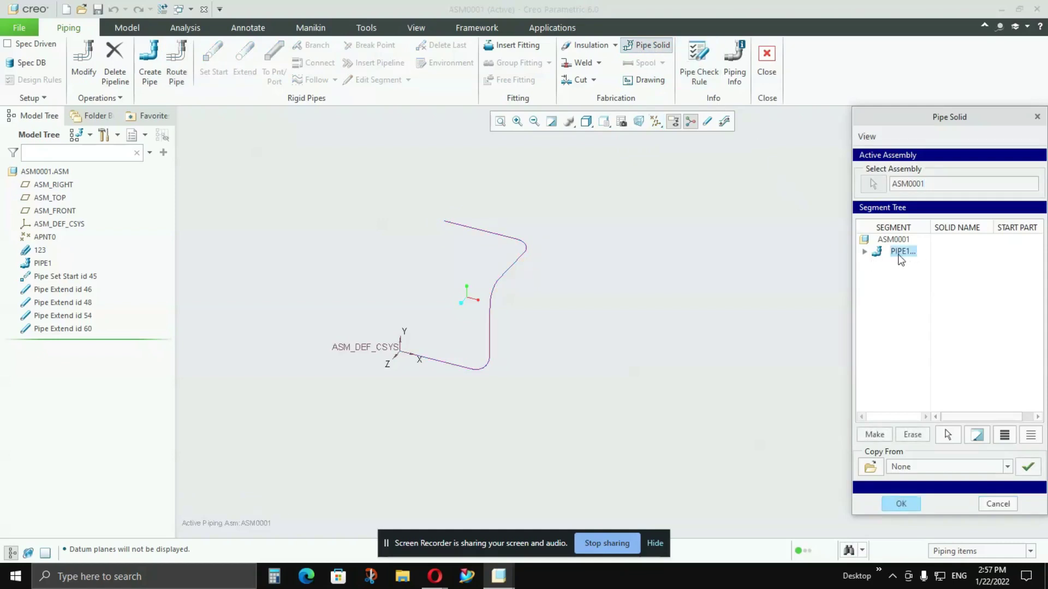
left_click(902, 253)
left_click(905, 253)
left_click(901, 505)
middle_click_drag(522, 381, 551, 350)
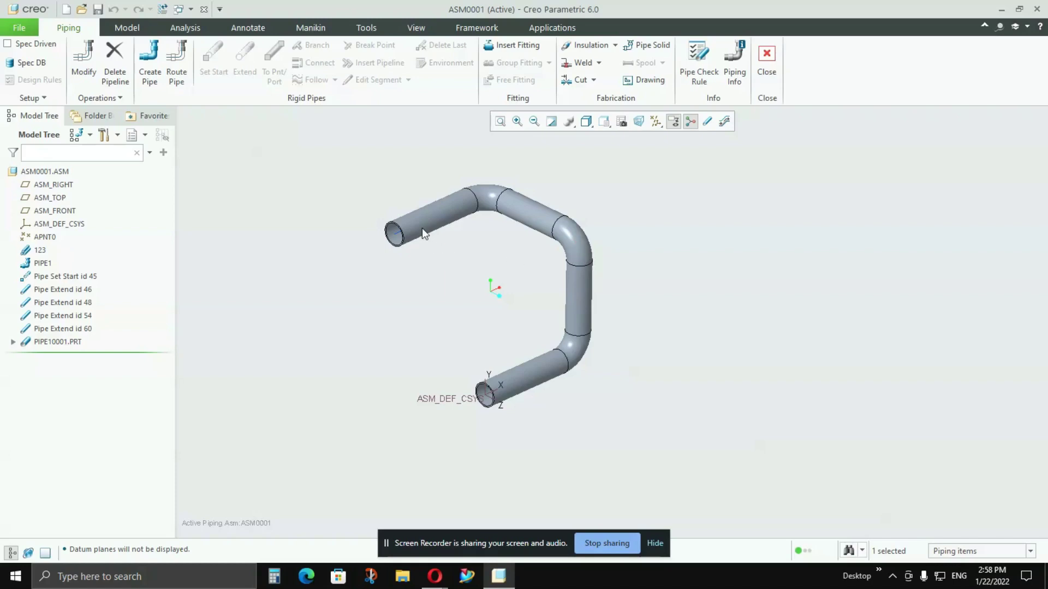
Redefine line stock 123 with a larger pipe outside diameter and accept the change.
left_click(36, 251)
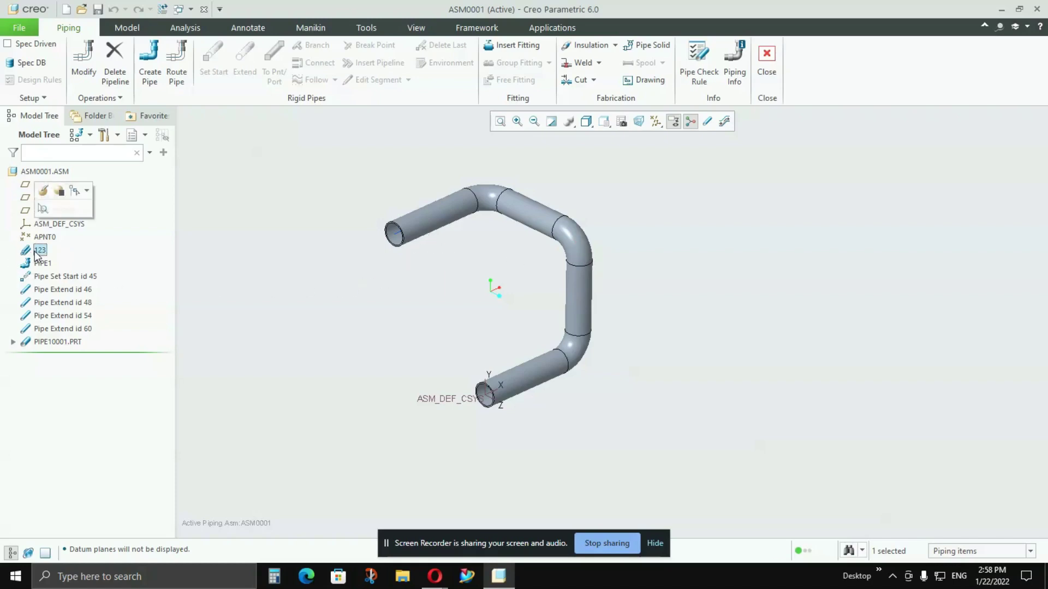
left_click(43, 191)
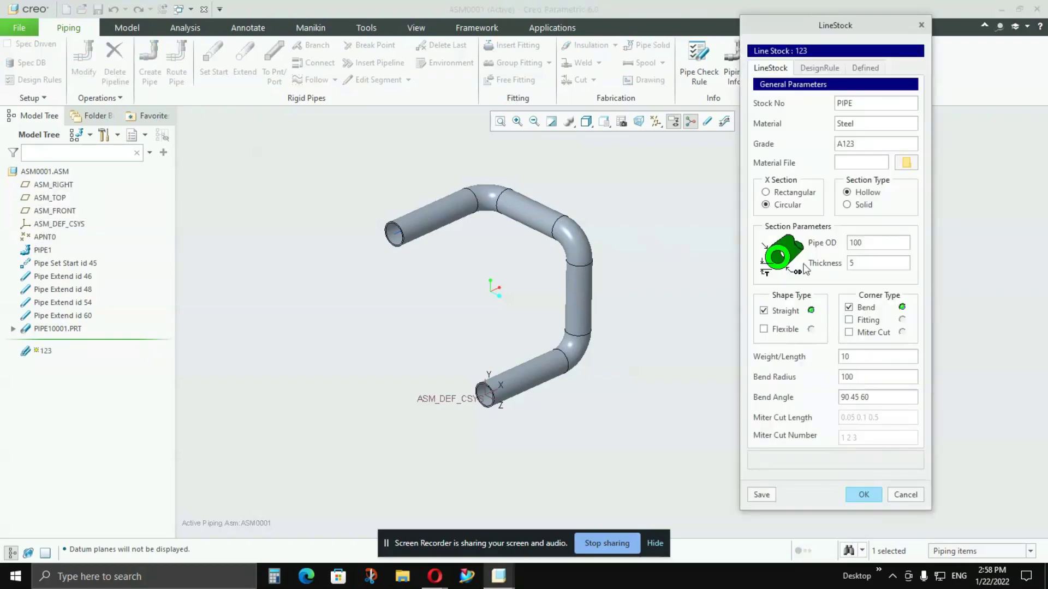
left_click(878, 247)
left_click(864, 491)
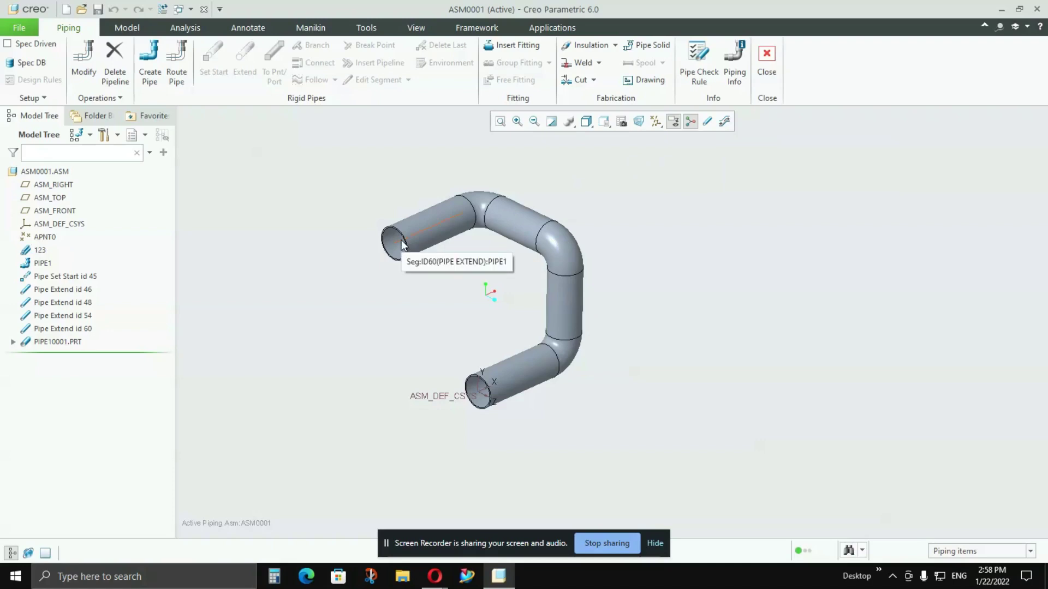
Inspect the resized pipe's open end, then show the pipeline's dimensions for editing from the final segment's bend.
scroll(396, 272, "up", 5)
middle_click_drag(396, 271, 388, 353)
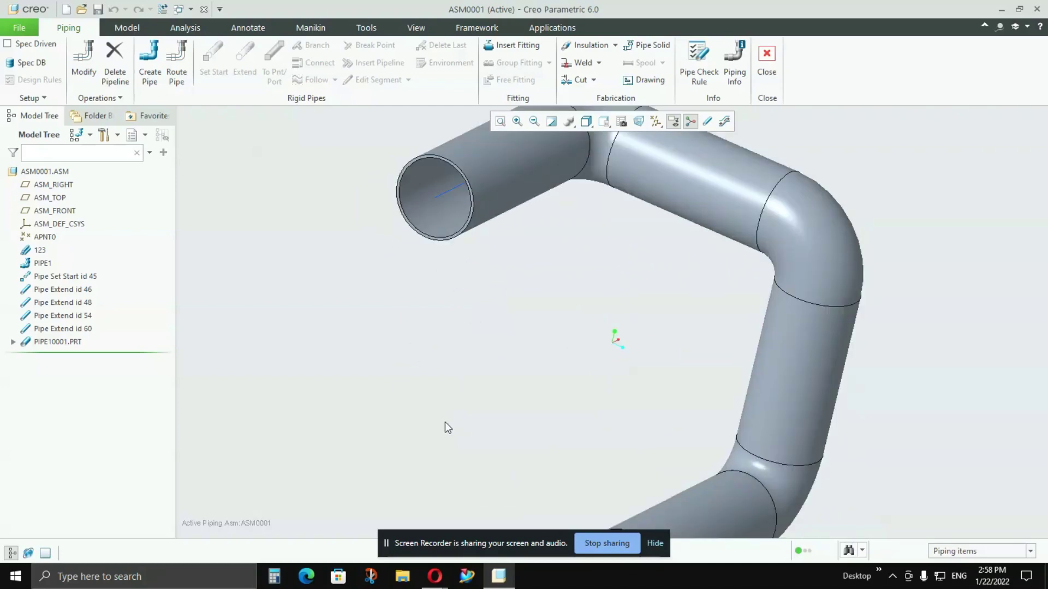
scroll(444, 422, "down", 3)
middle_click_drag(503, 320, 519, 262)
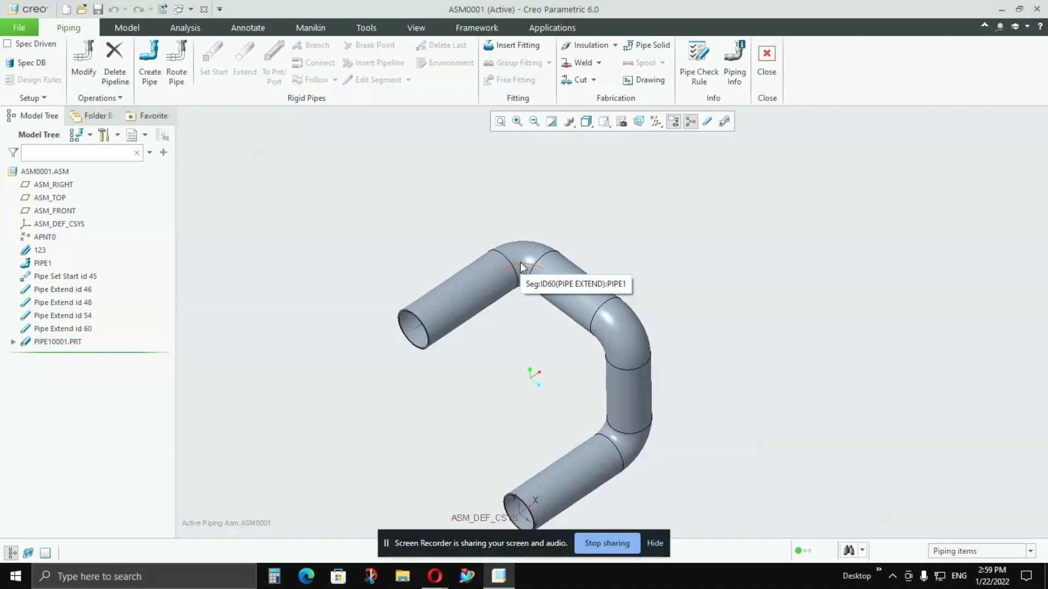
left_click(521, 267)
left_click(534, 203)
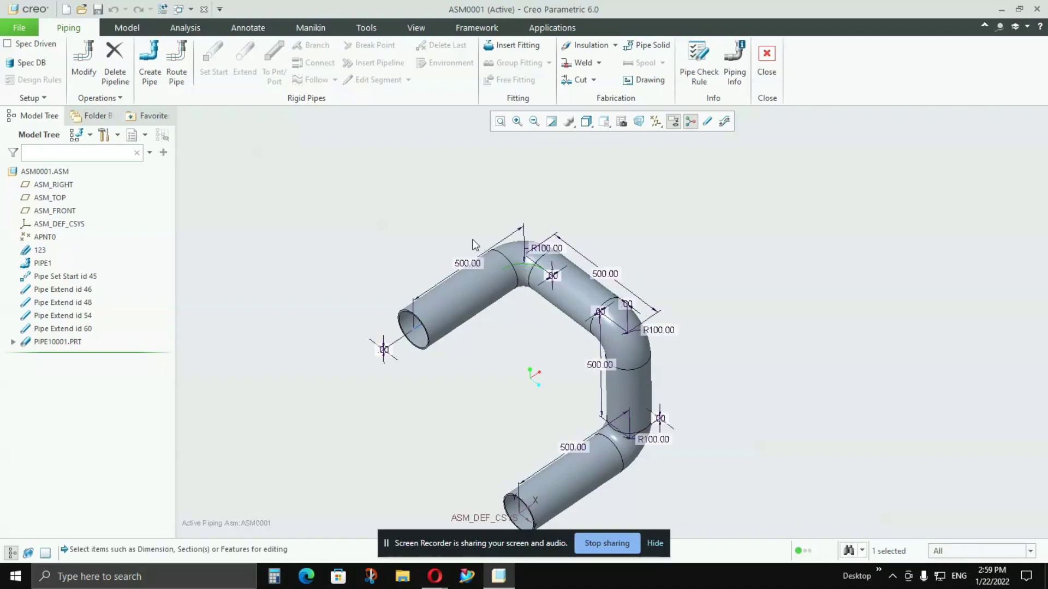
Set the radius of the bend before the pipeline's final segment to a new value of 150.
mouse_move(476, 241)
middle_mouse_down()
mouse_move(467, 220)
mouse_move(473, 227)
middle_mouse_up()
scroll(537, 264, "down", 3)
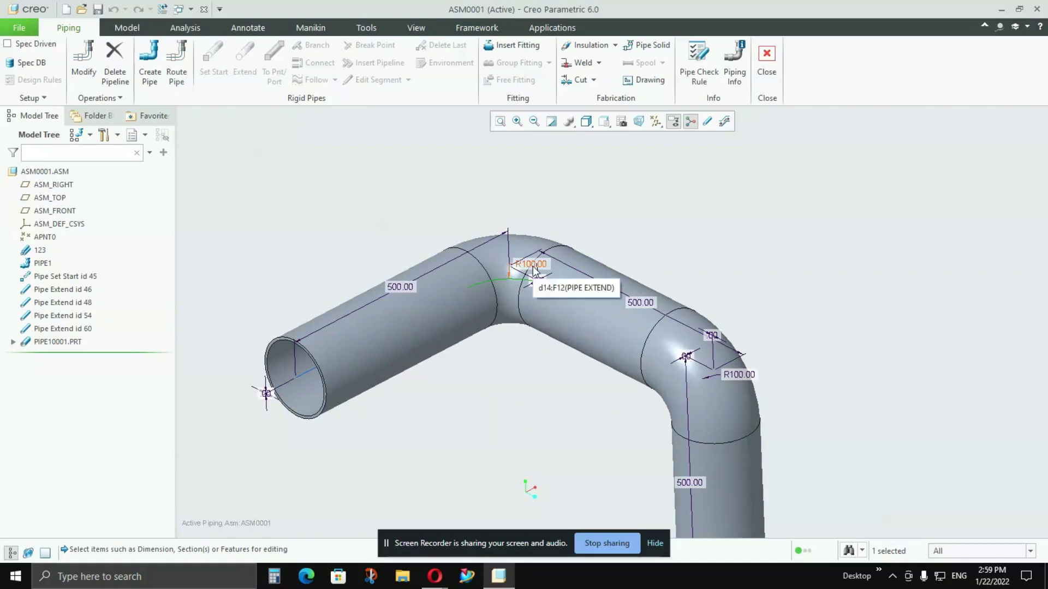
double_click(532, 265)
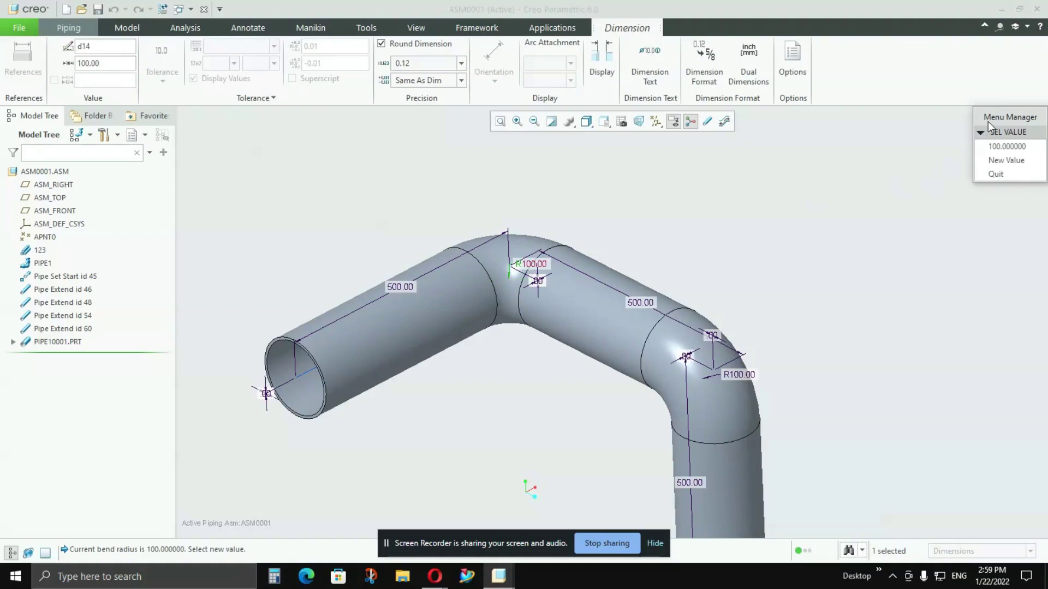
left_click_drag(992, 120, 922, 134)
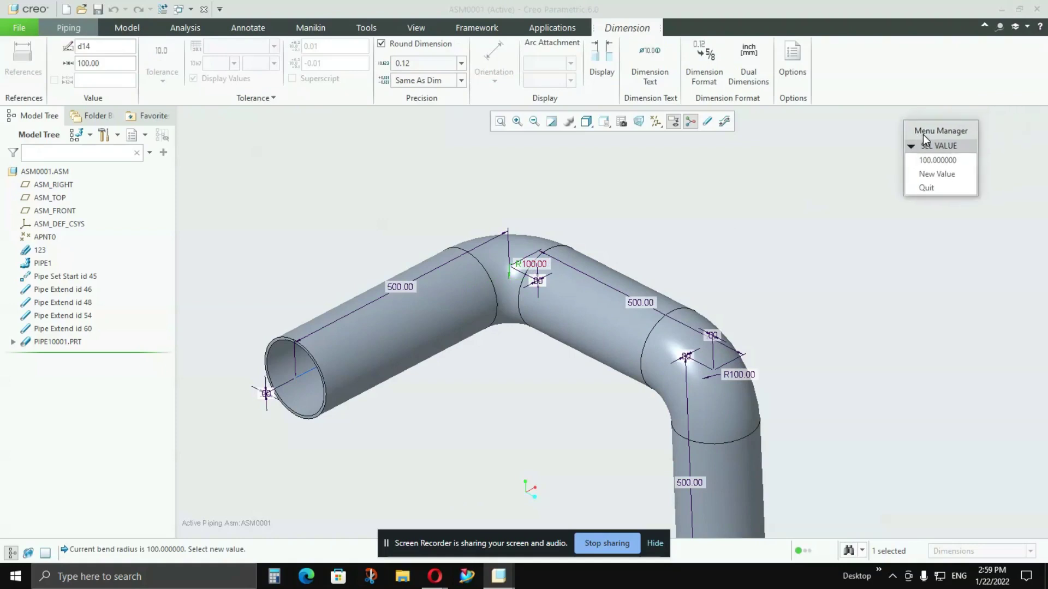
left_click(918, 176)
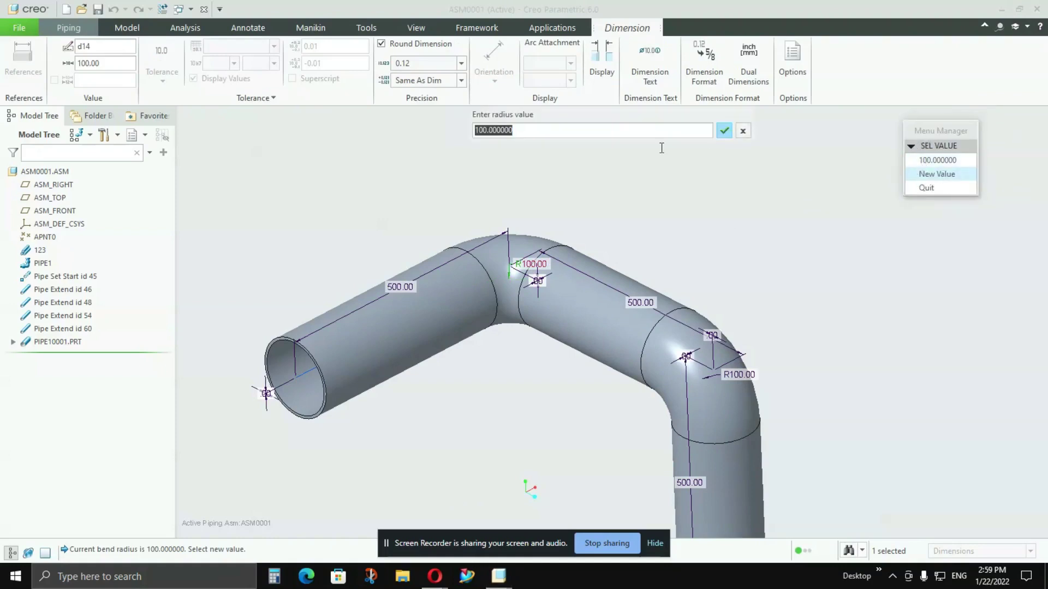
type("150")
key("Return")
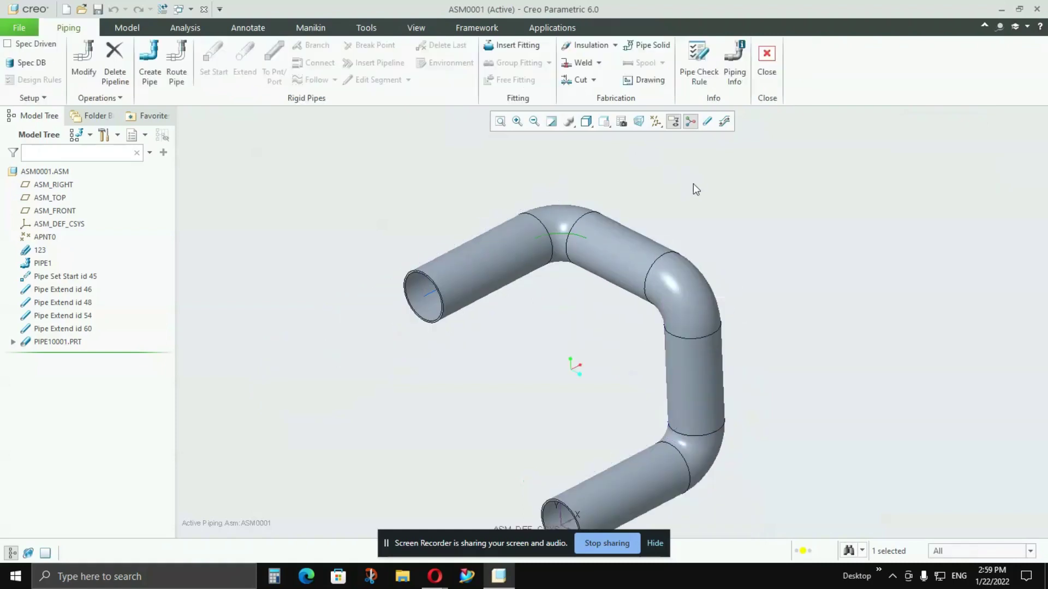
Examine the pipe solid's bends from several angles after the radius change.
middle_click_drag(469, 205, 487, 210)
scroll(468, 174, "down", 3)
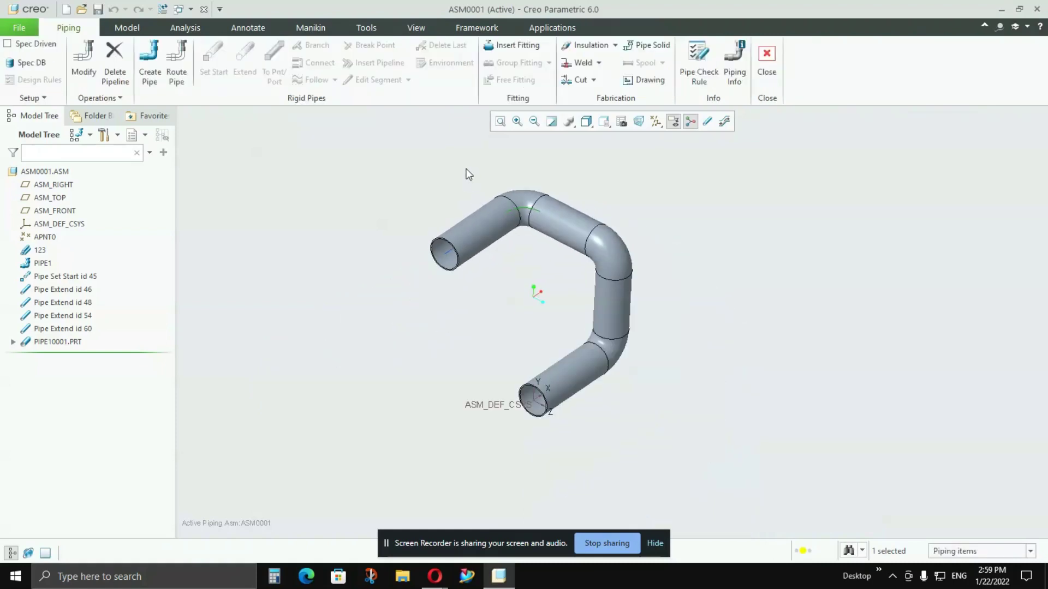
scroll(525, 203, "up", 3)
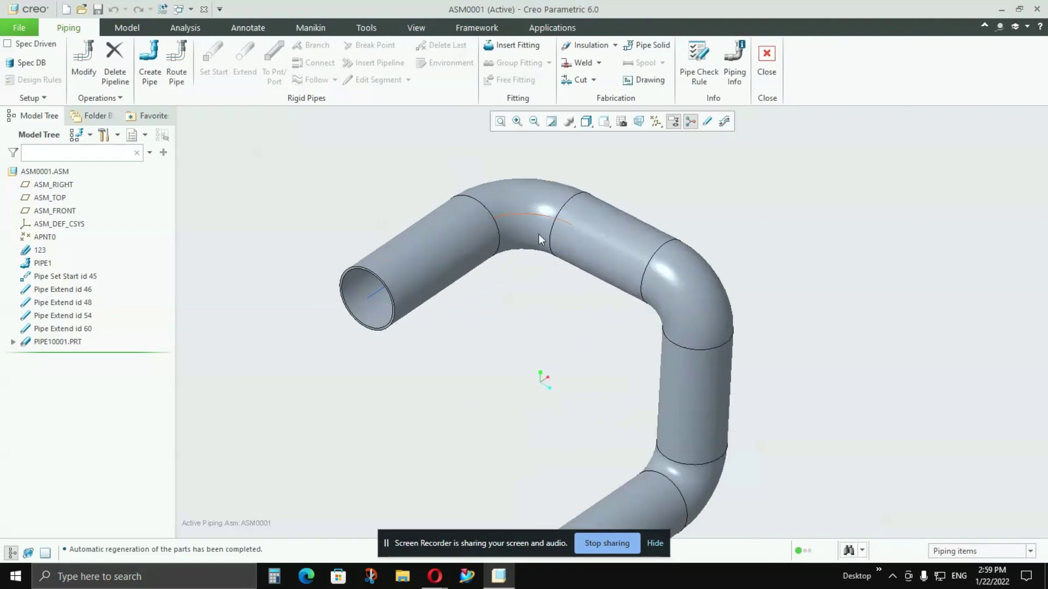
mouse_move(538, 235)
middle_mouse_down()
mouse_move(543, 288)
mouse_move(533, 213)
mouse_move(549, 273)
mouse_move(545, 313)
mouse_move(540, 268)
middle_mouse_up()
scroll(511, 209, "down", 1)
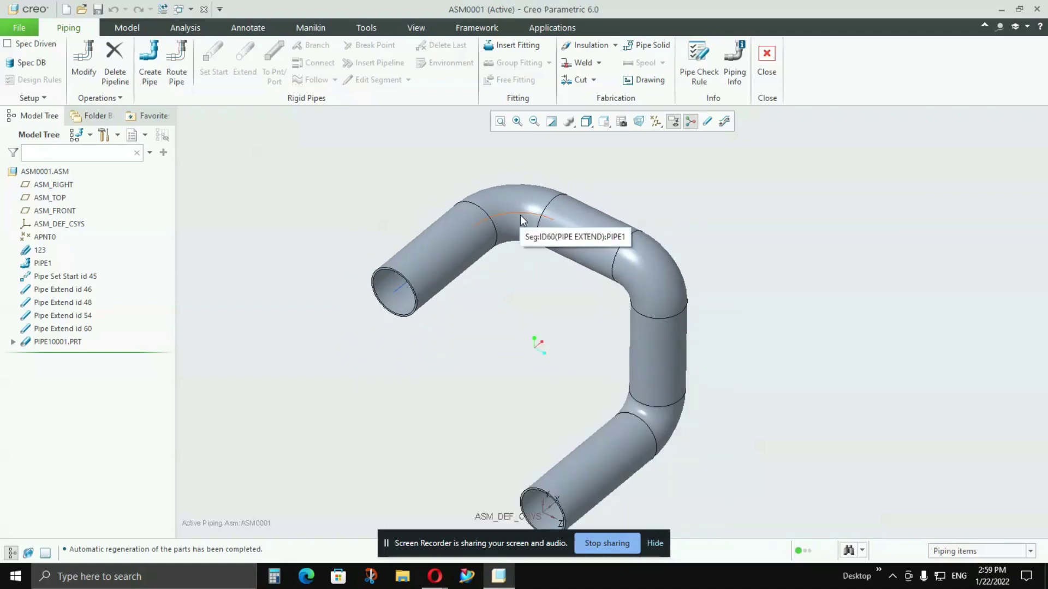
middle_click_drag(575, 283, 565, 203)
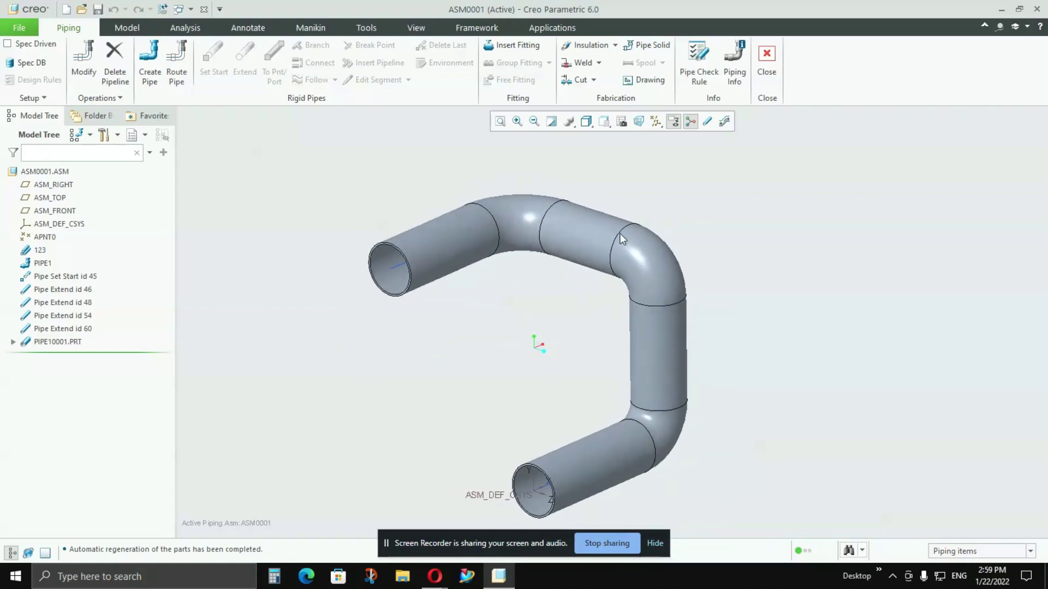
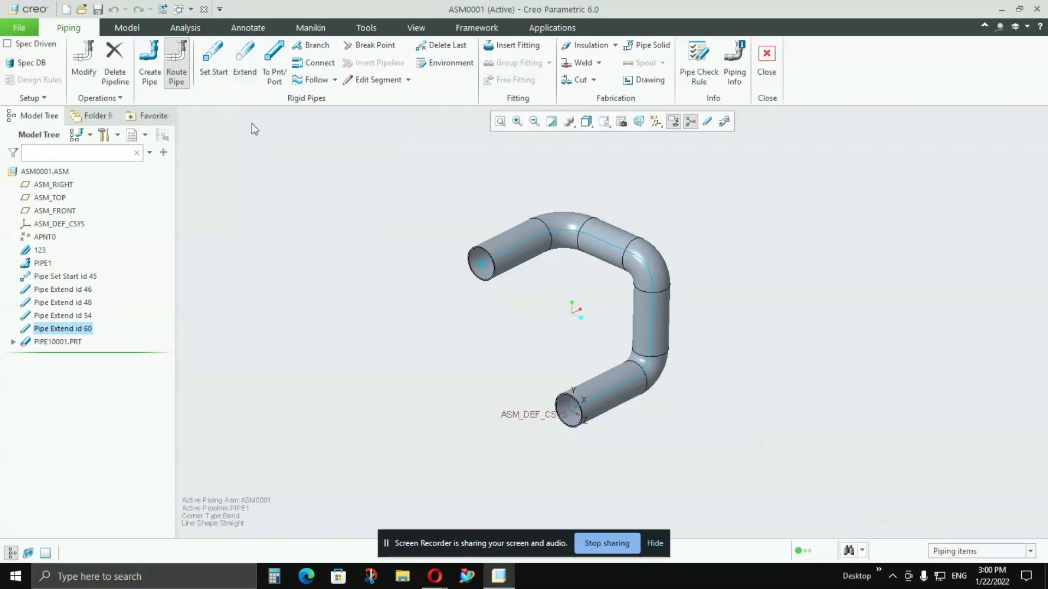
Extend PIPE1 from its upper open end by 500 along the Y axis of the route coordinate system.
left_click(243, 70)
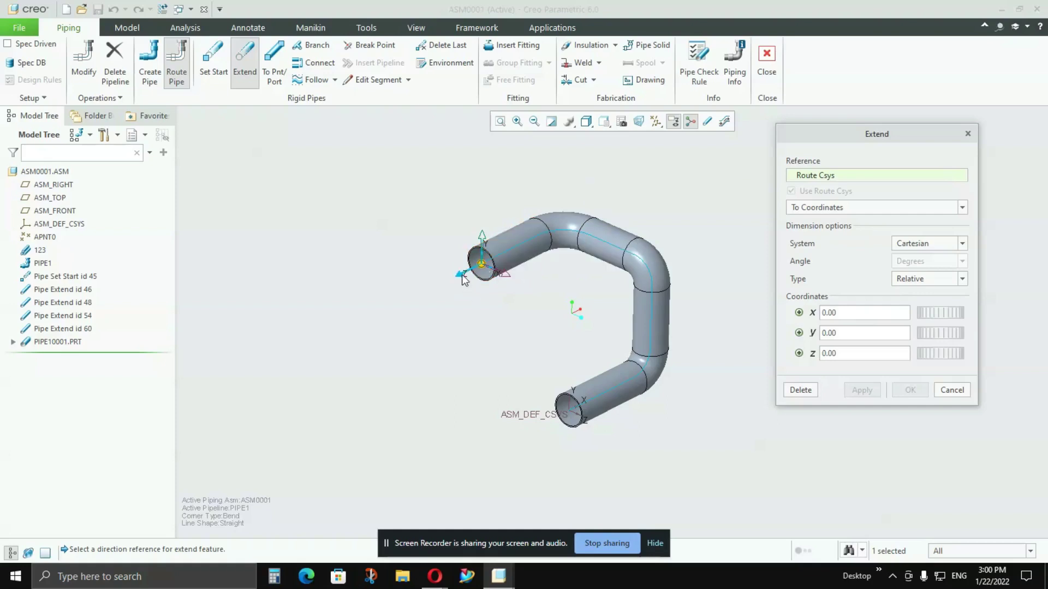
mouse_move(462, 277)
left_mouse_down()
mouse_move(369, 317)
mouse_move(472, 270)
left_mouse_up()
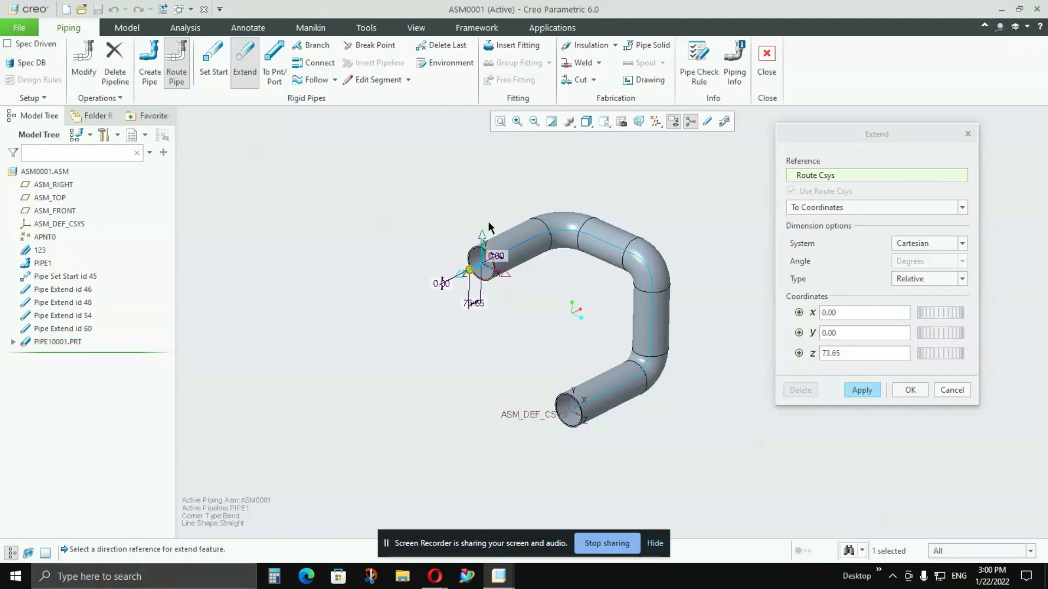
left_click_drag(485, 239, 484, 140)
scroll(468, 287, "down", 1)
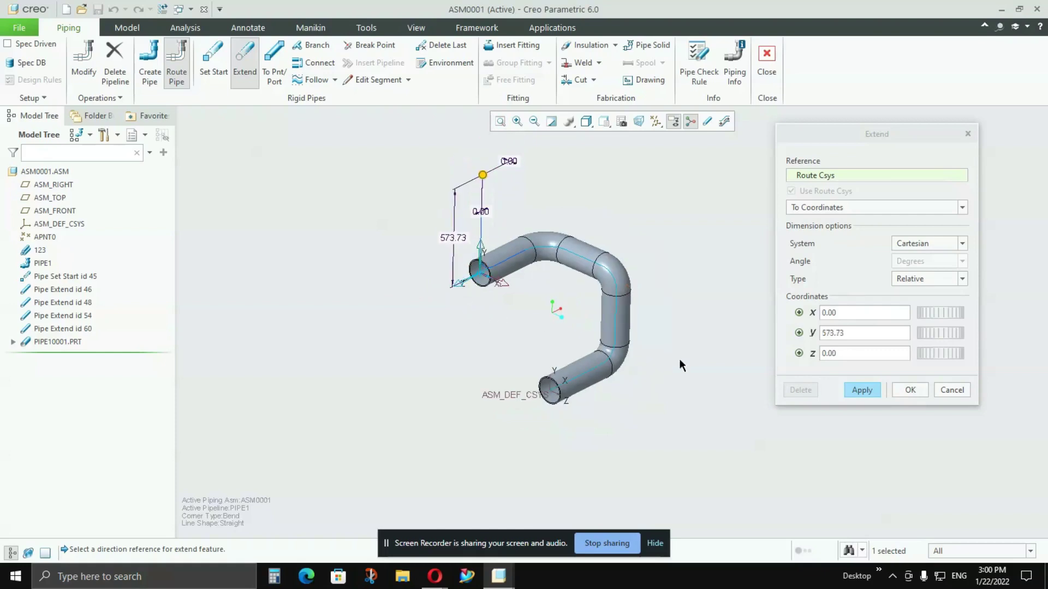
double_click(857, 331)
type("500")
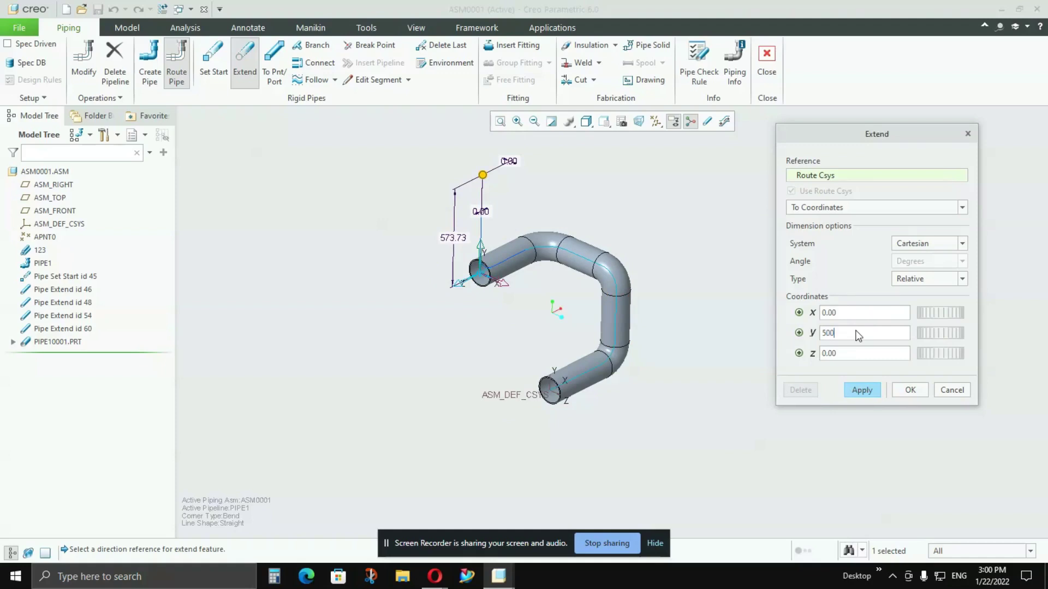
key("Return")
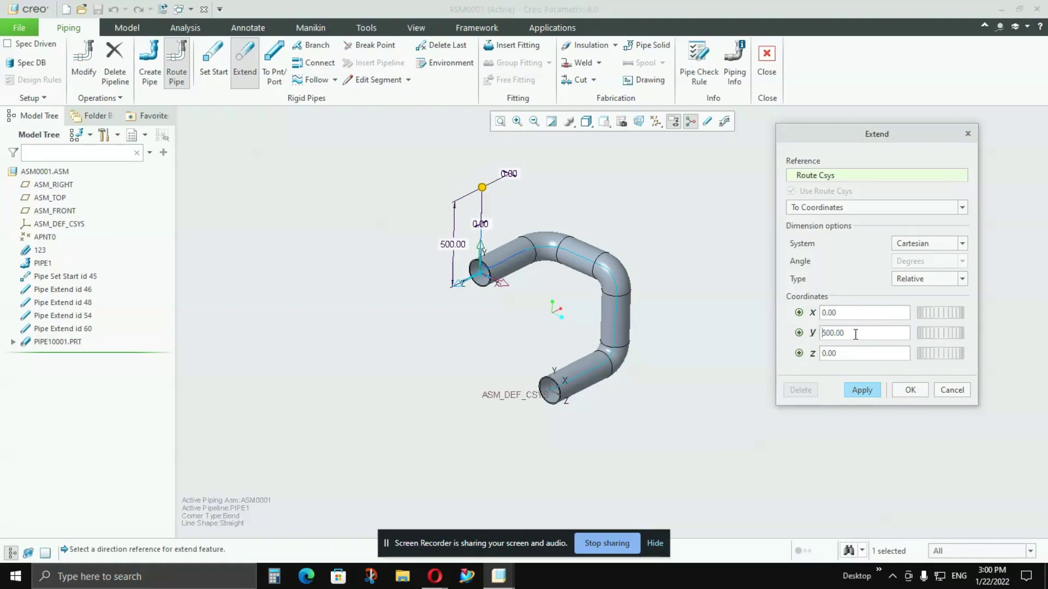
left_click(862, 391)
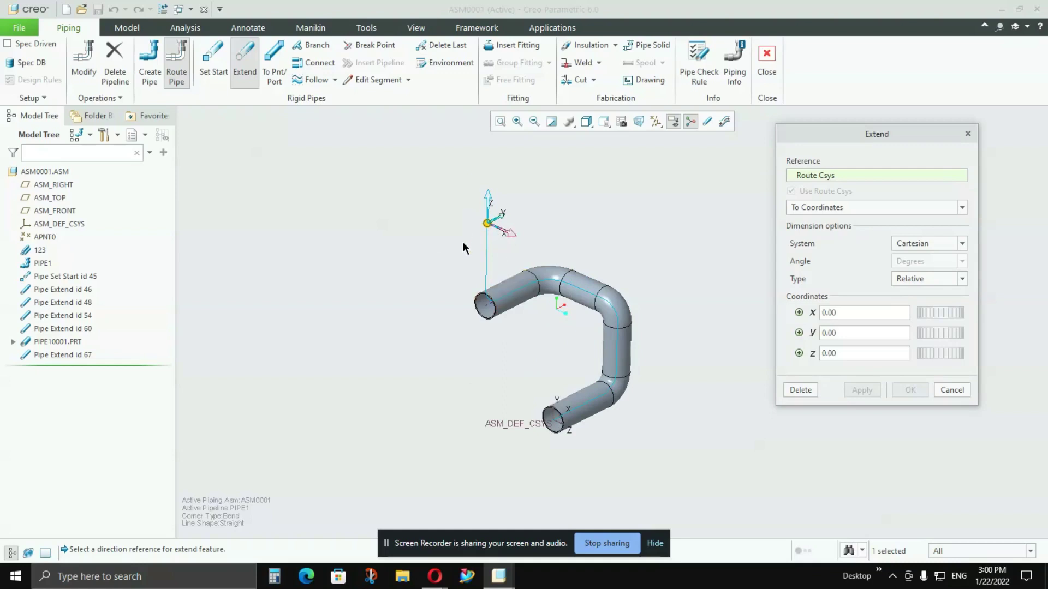
Extend PIPE1 from its new end by -500 along the X axis, finish extending, and regenerate the pipe solid.
left_click_drag(511, 240, 407, 200)
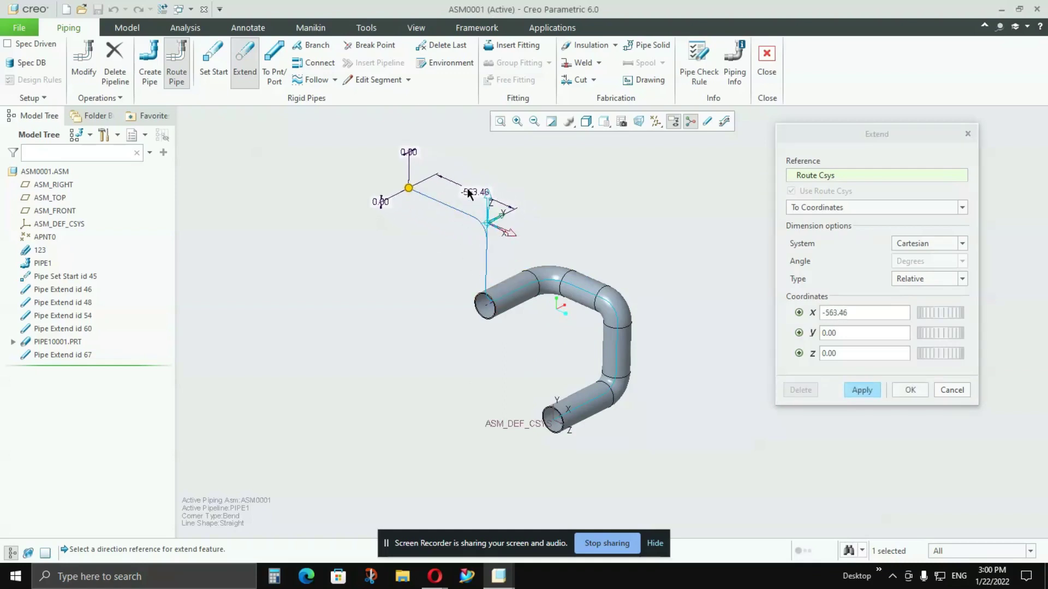
left_click(863, 313)
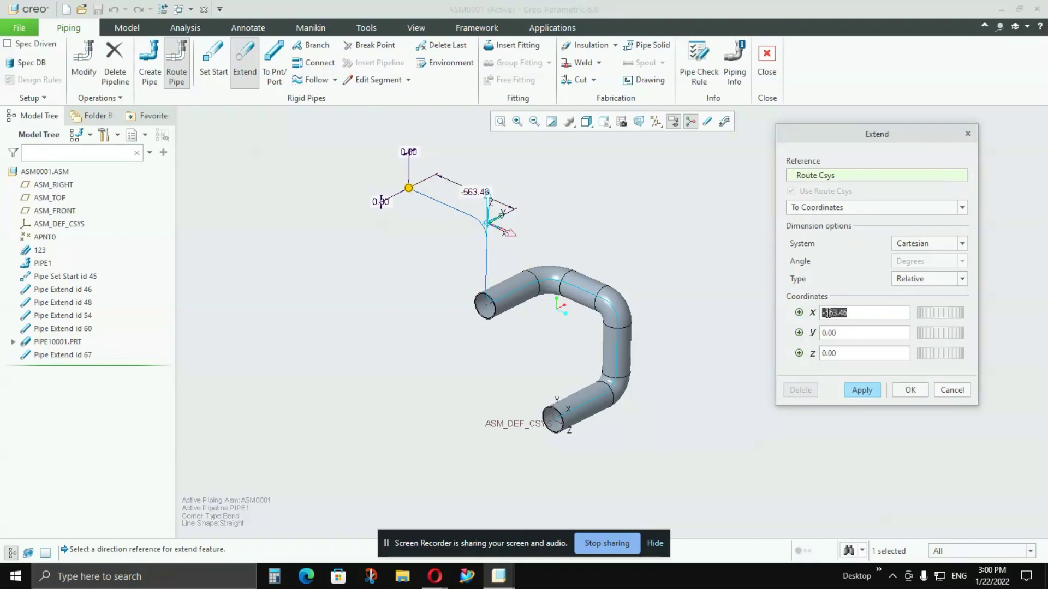
left_click_drag(826, 313, 861, 316)
type("500")
key("Return")
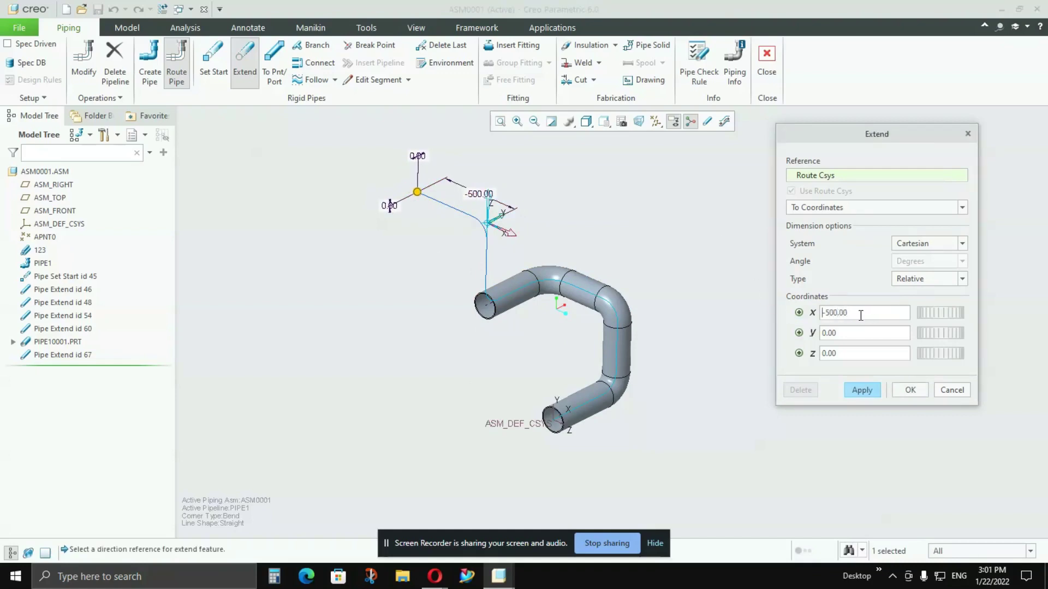
left_click(861, 391)
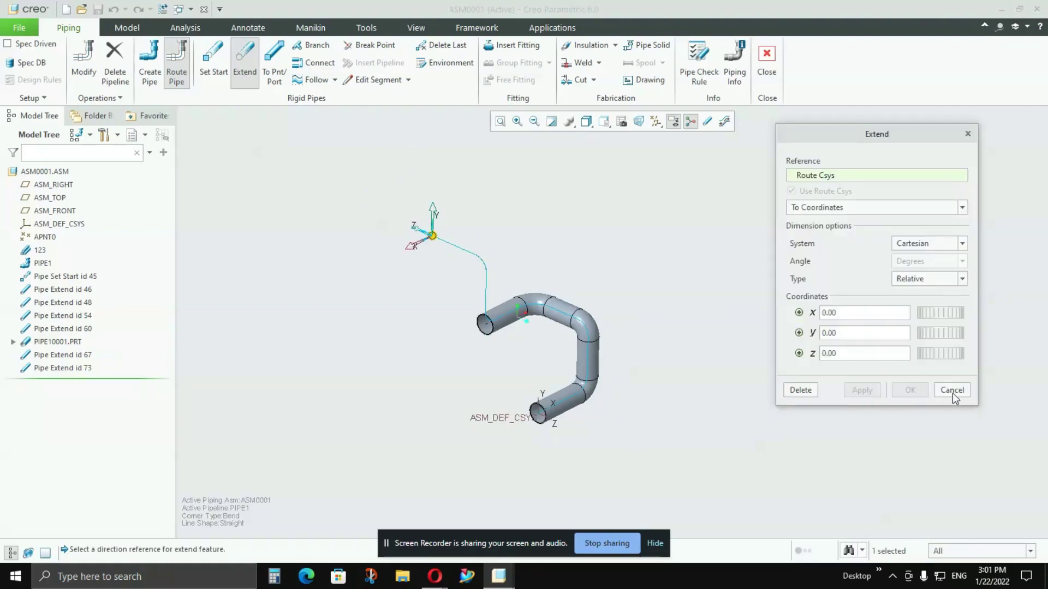
left_click(952, 391)
scroll(499, 229, "down", 2)
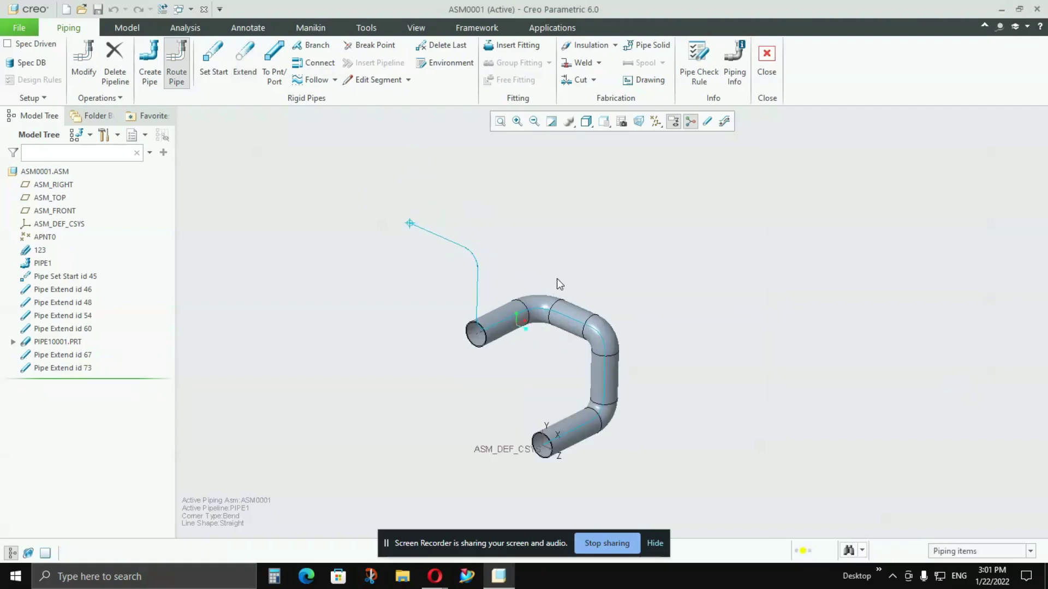
mouse_move(557, 281)
middle_mouse_down()
mouse_move(594, 280)
mouse_move(603, 258)
mouse_move(547, 294)
mouse_move(556, 283)
middle_mouse_up()
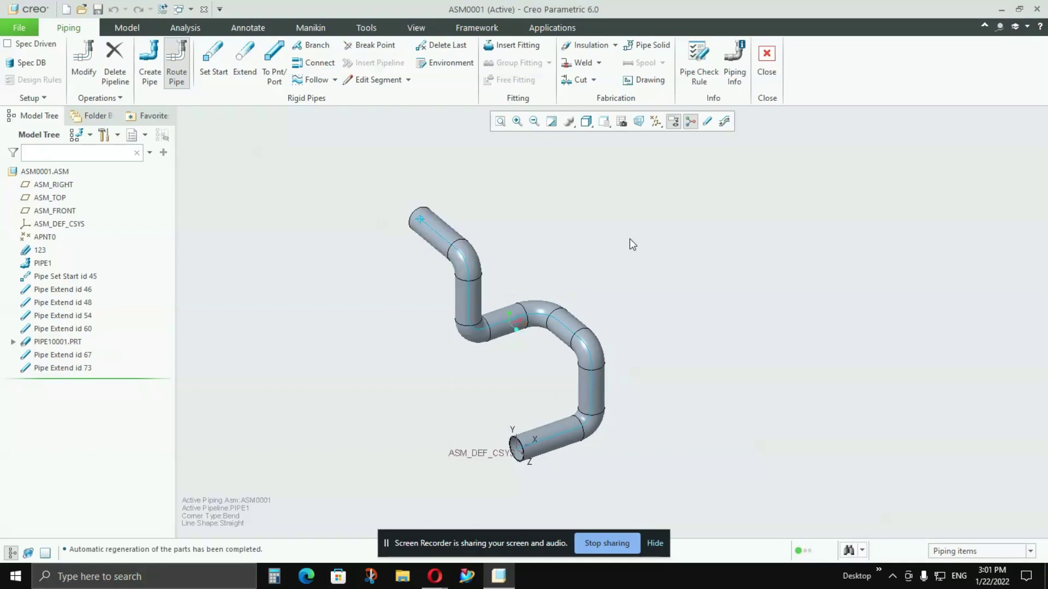
mouse_move(582, 315)
middle_mouse_down()
mouse_move(602, 283)
mouse_move(754, 309)
mouse_move(696, 308)
mouse_move(587, 334)
mouse_move(600, 338)
middle_mouse_up()
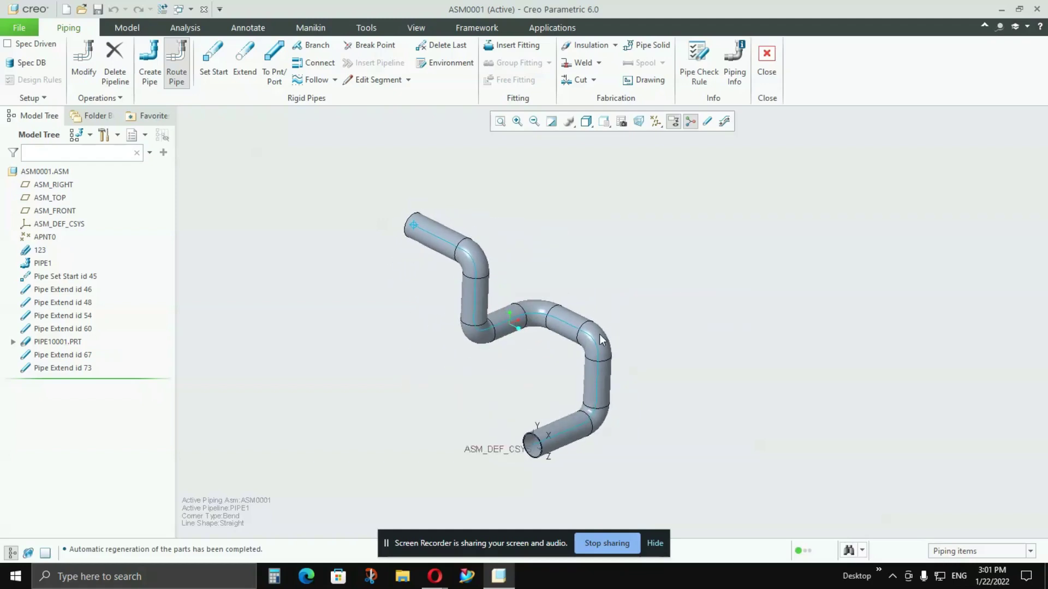